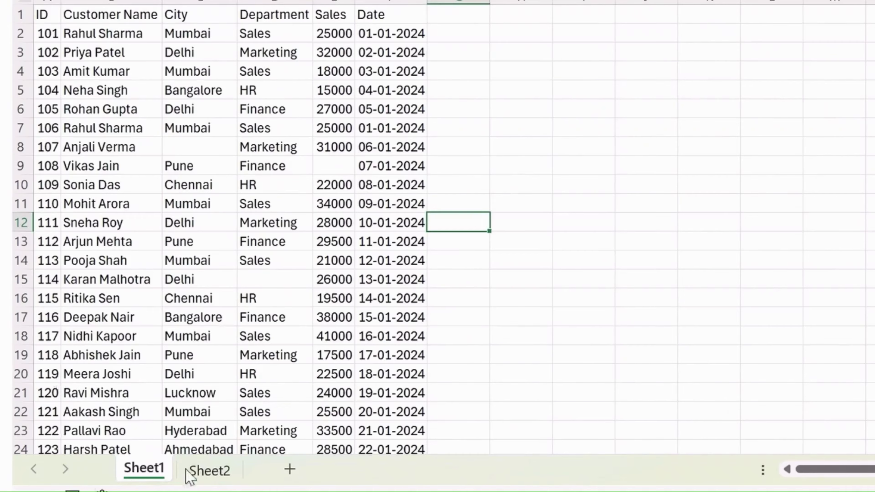
- Compare the data on Sheet1 and Sheet2, examining Sheet2's Sales, Department and Phone columns for inconsistent formats and blank cells
click(143, 477)
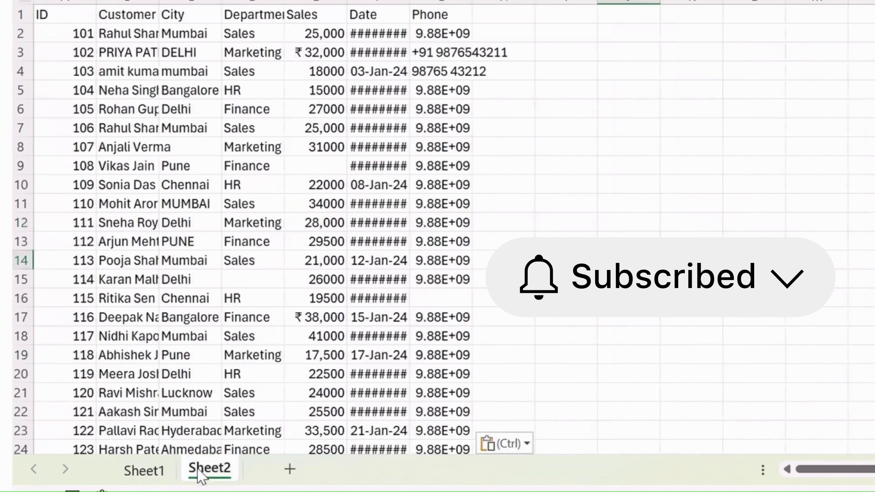
click(145, 476)
click(209, 472)
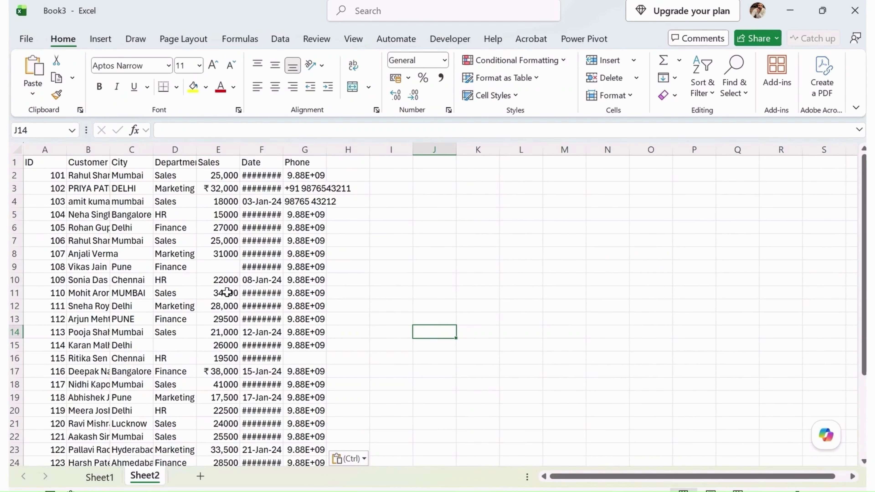
click(221, 268)
click(216, 189)
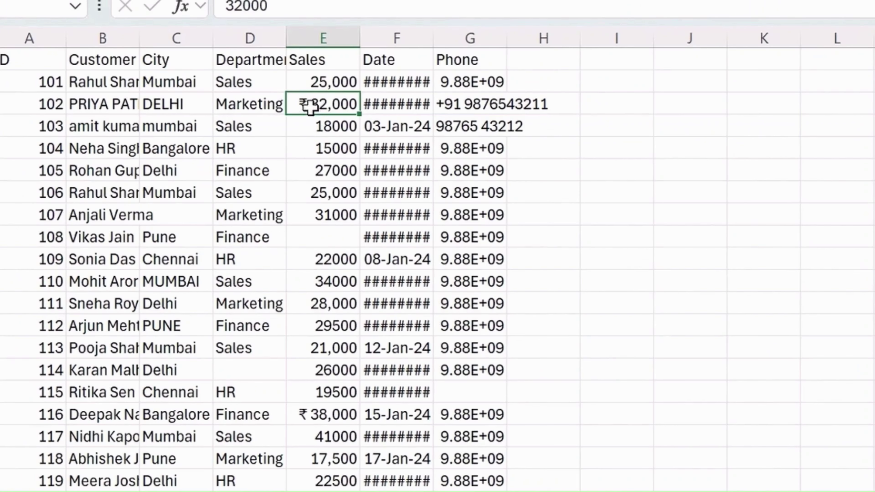
click(324, 241)
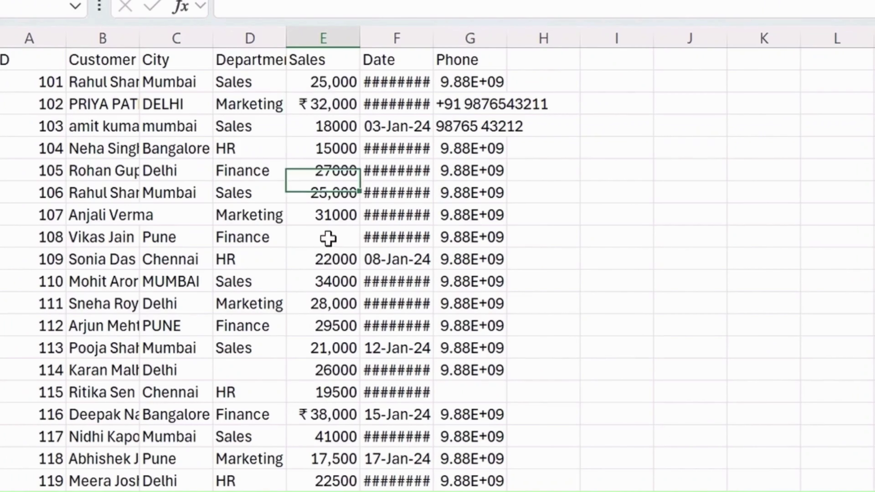
scroll(538, 325, down, 2)
click(486, 261)
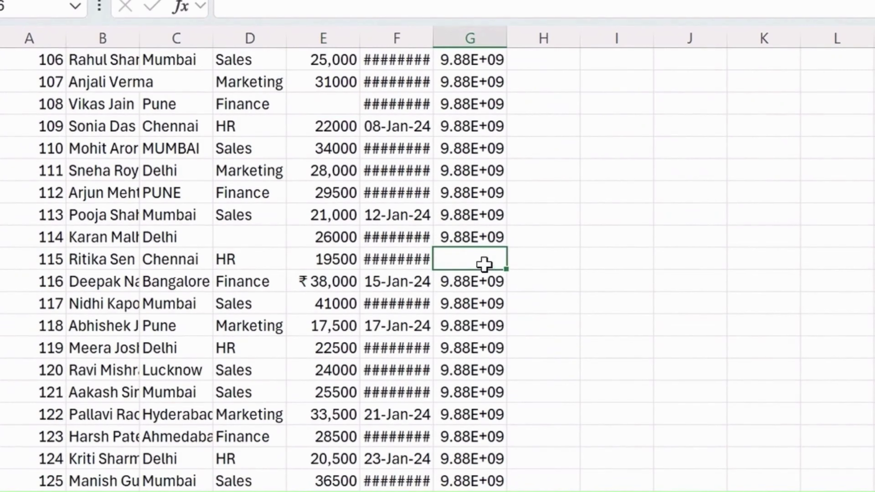
scroll(445, 341, down, 1)
click(263, 179)
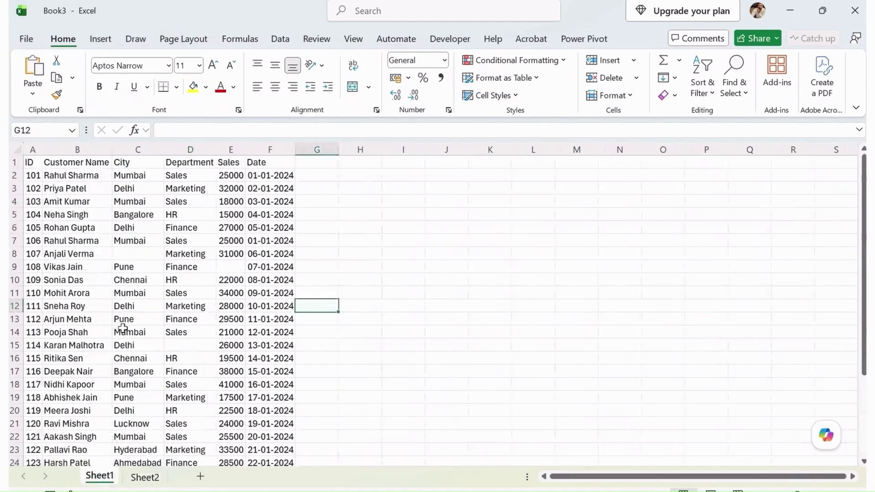
scroll(214, 282, down, 2)
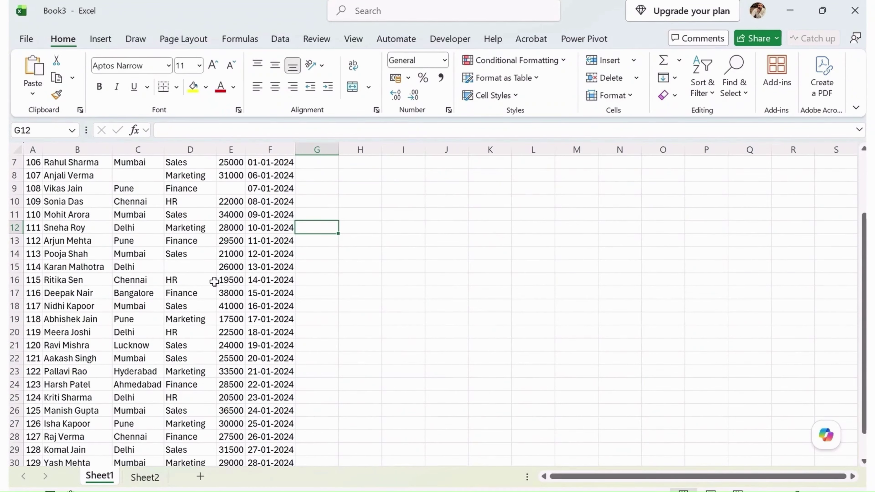
click(145, 477)
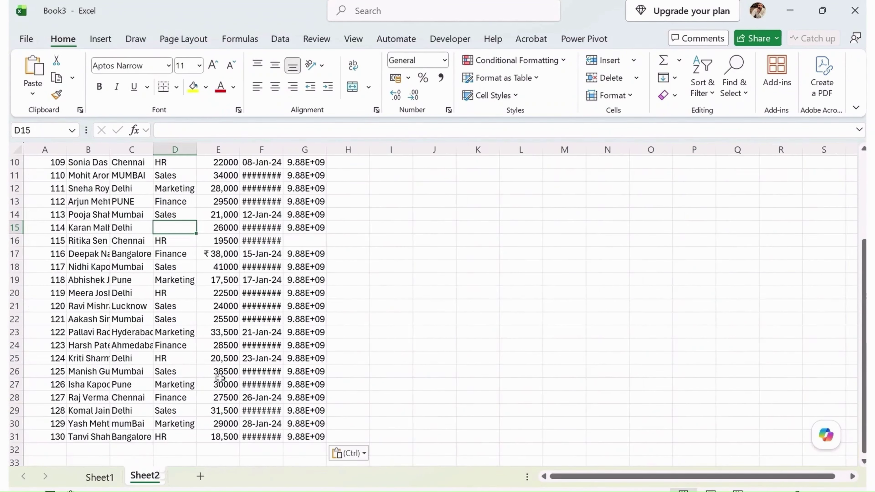
scroll(258, 273, up, 3)
click(305, 189)
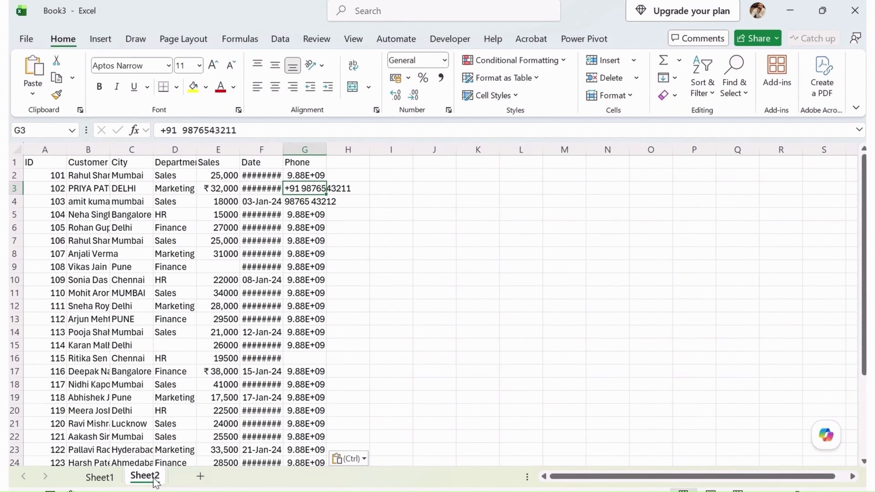
- Delete the Sheet1 worksheet from the workbook
right_click(100, 479)
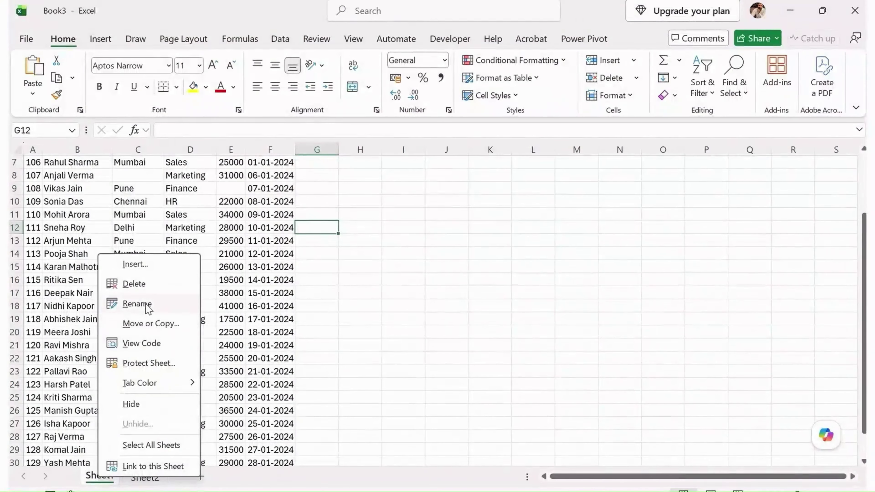
click(149, 284)
click(471, 284)
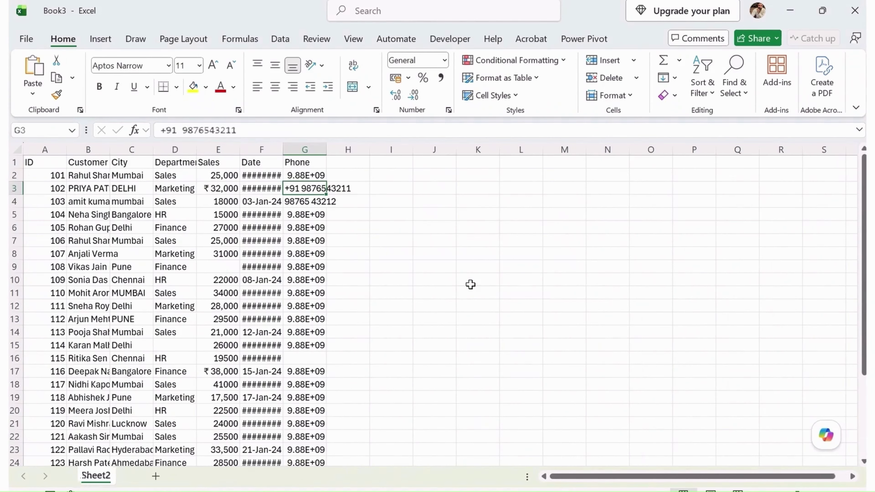
- Try converting the Sheet2 data range A1:G31 into a table with headers
click(149, 244)
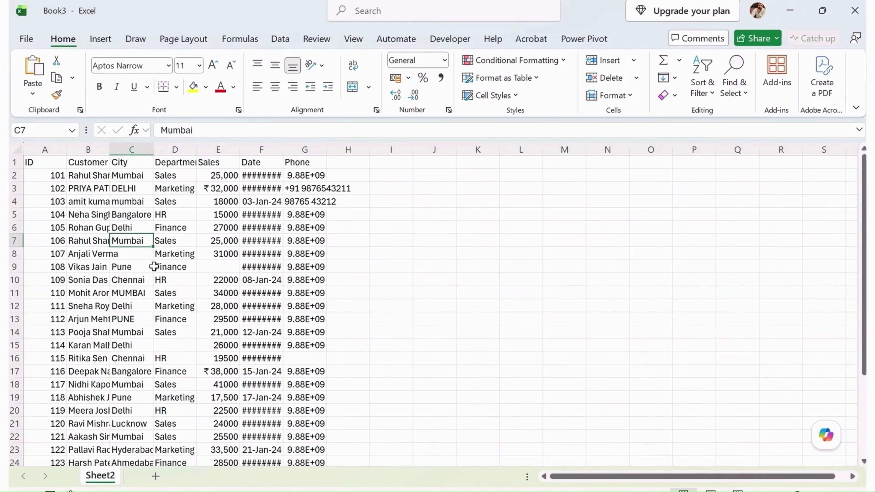
click(84, 187)
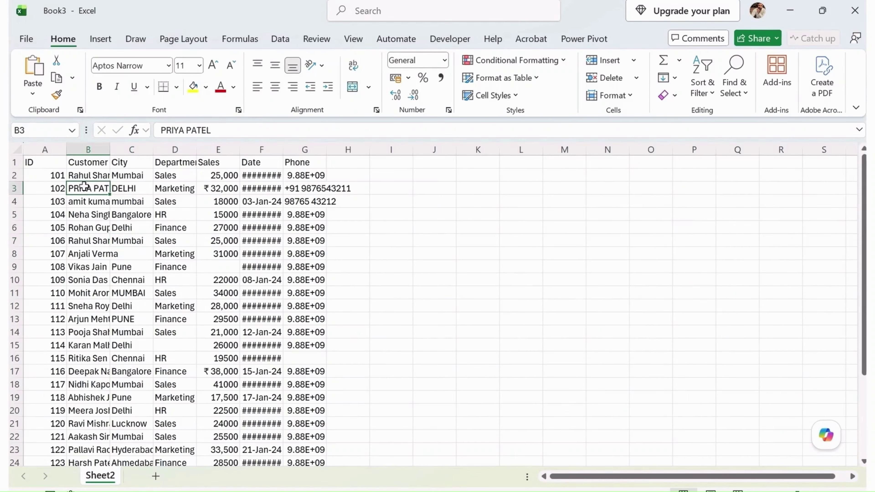
key(ctrl+t)
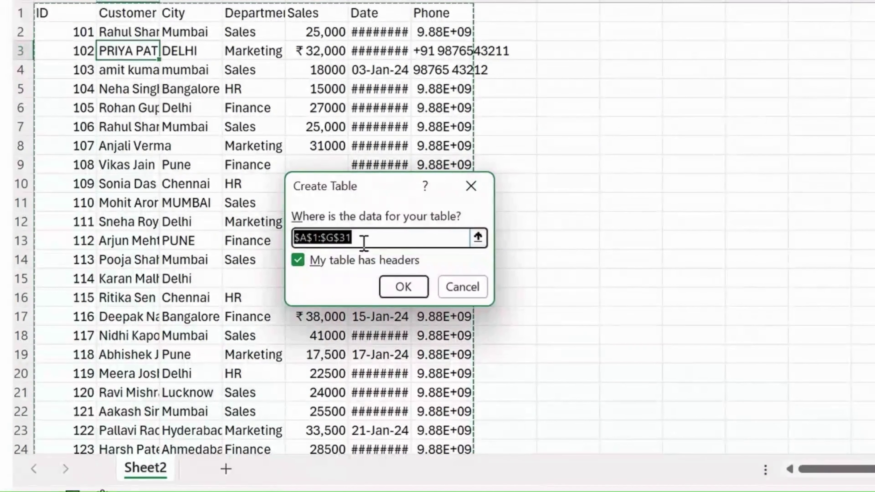
click(404, 288)
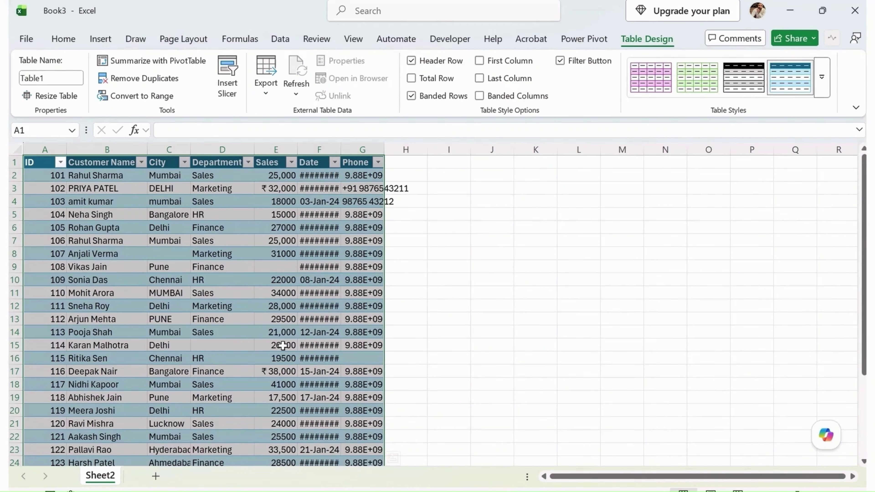
- Undo the table creation so the data is a plain range again
click(99, 40)
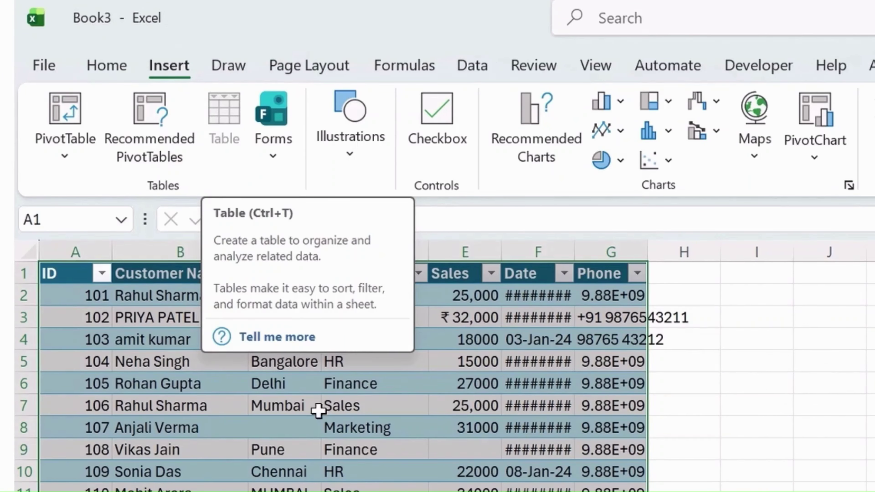
click(325, 431)
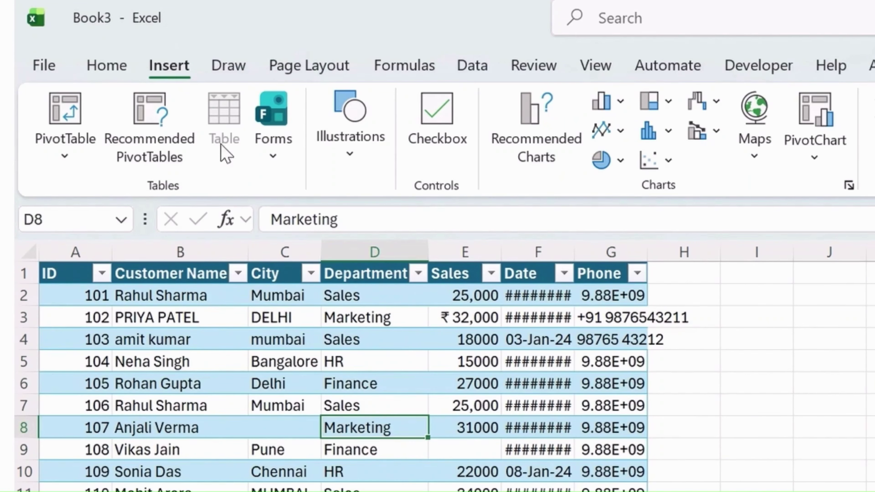
click(261, 364)
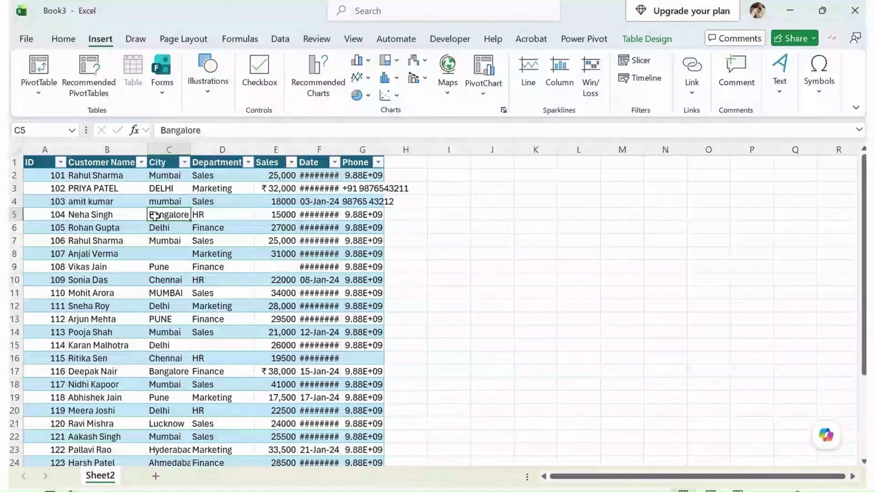
key(ctrl+z)
key(ctrl+z)
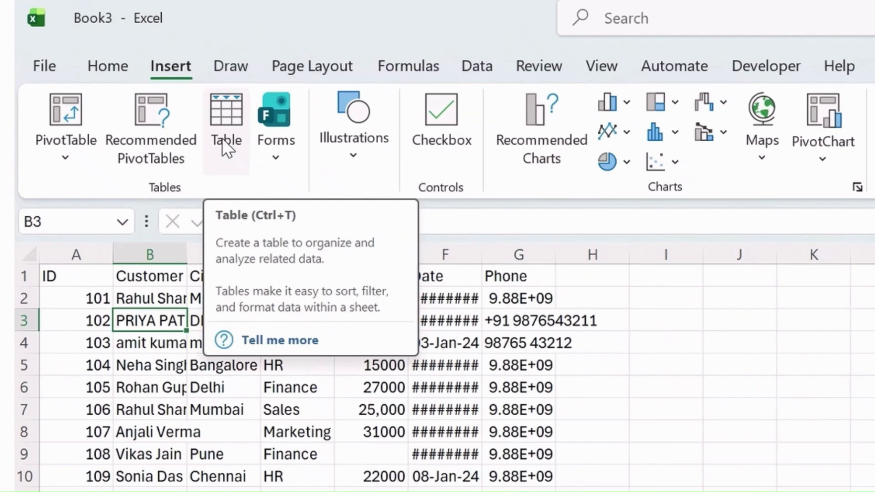
- Create a table with headers from the range A1:G31 and load it into the Power Query Editor
click(224, 148)
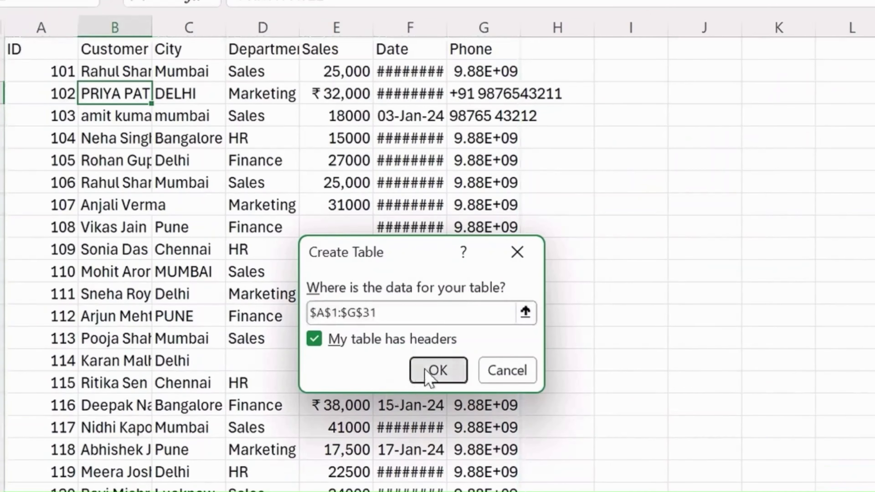
click(428, 372)
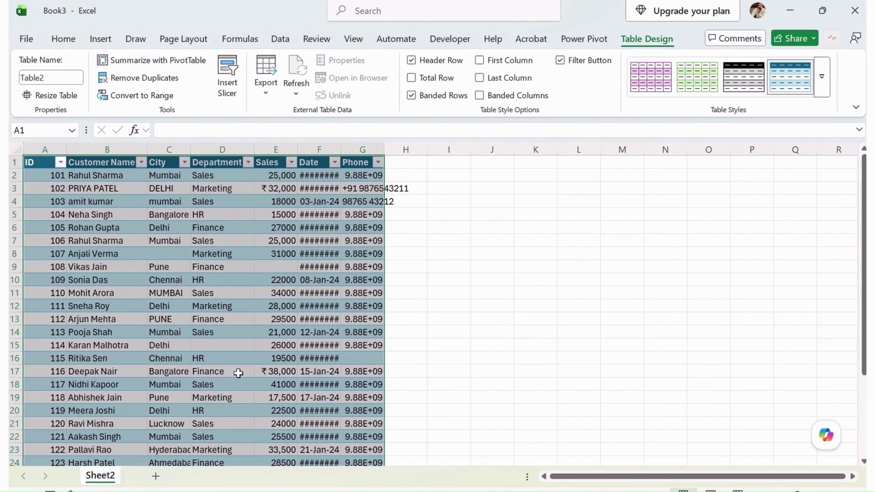
click(280, 42)
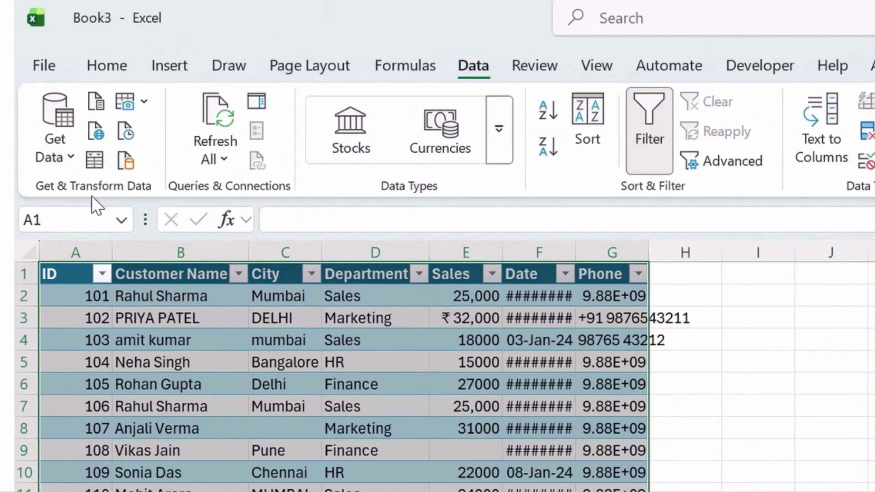
click(99, 163)
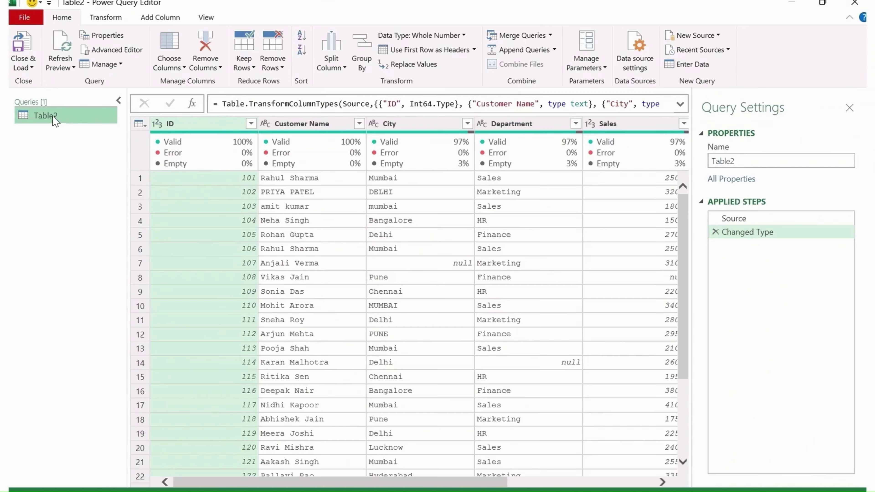
- Rename the Table2 query as Sales_Data
double_click(57, 117)
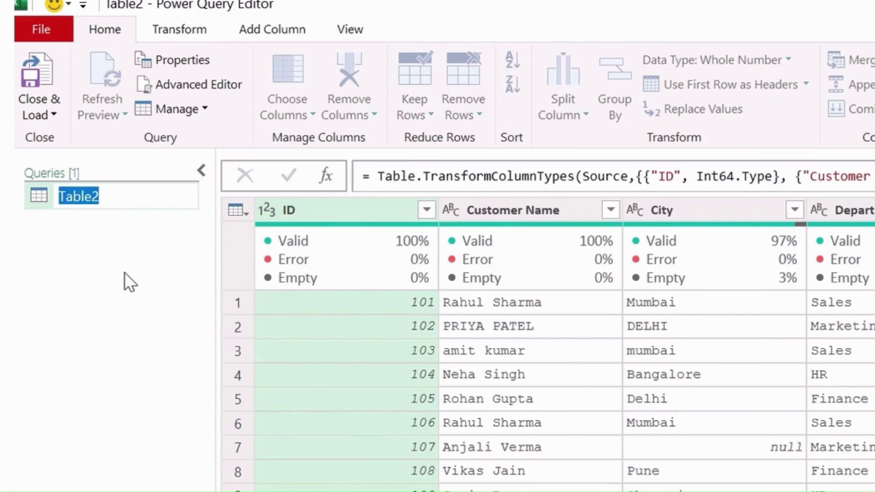
text(Sales)
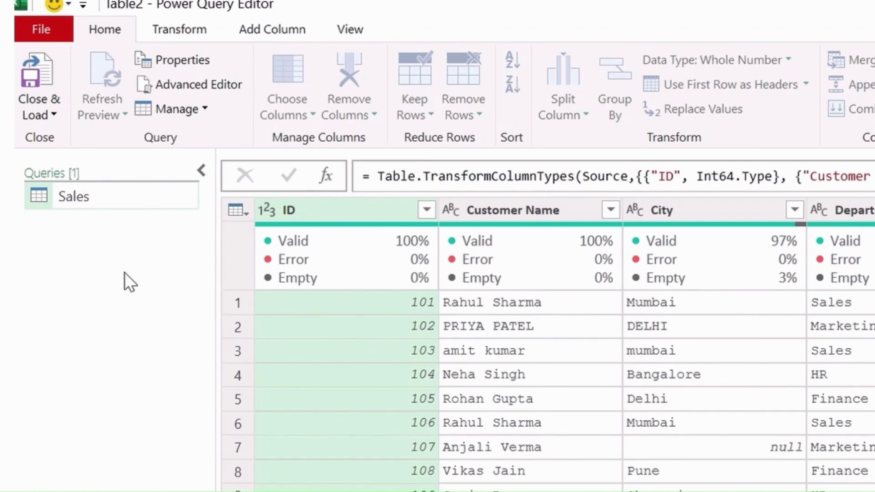
text(_Data)
key(Return)
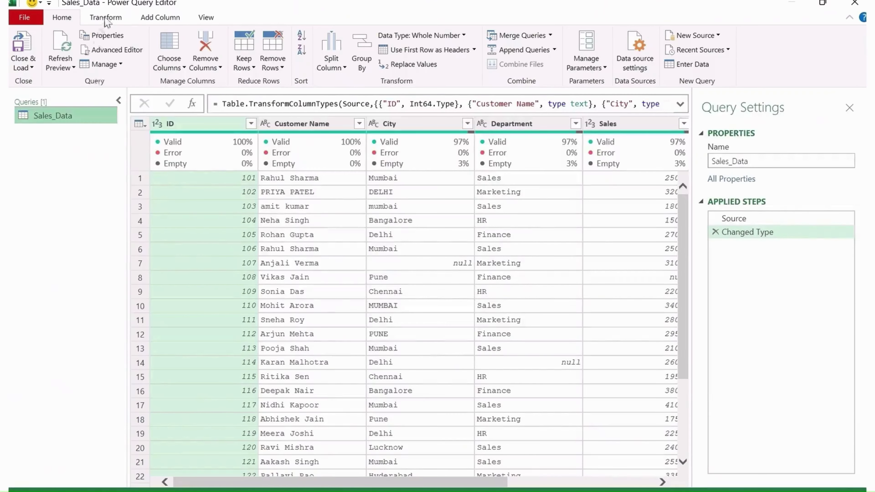
- Hide the column quality statistics in the data preview and show them again
click(104, 18)
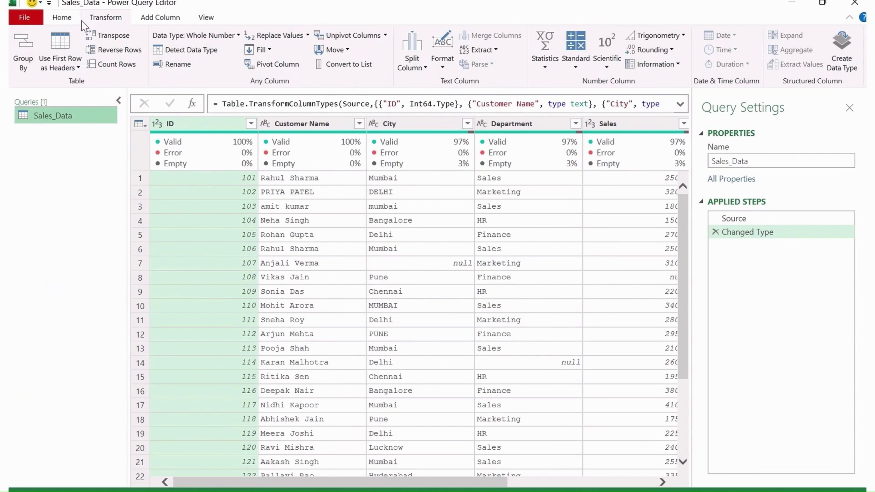
click(161, 19)
click(208, 18)
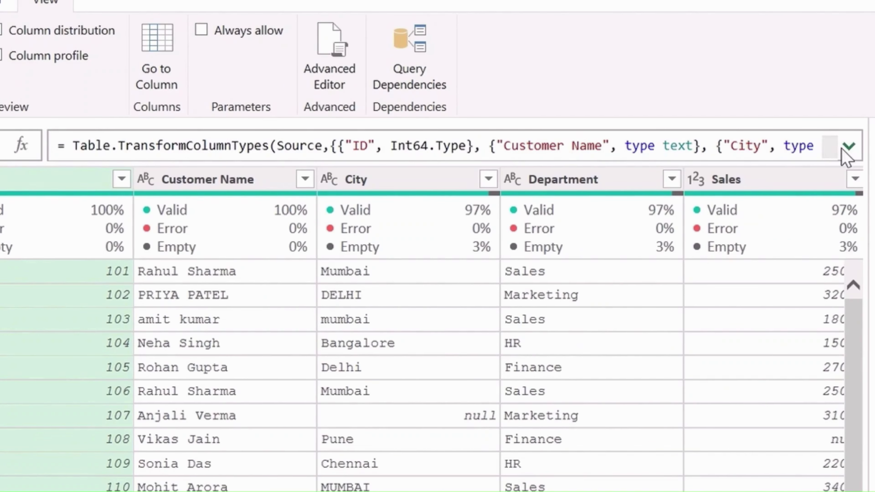
mouse_move(172, 148)
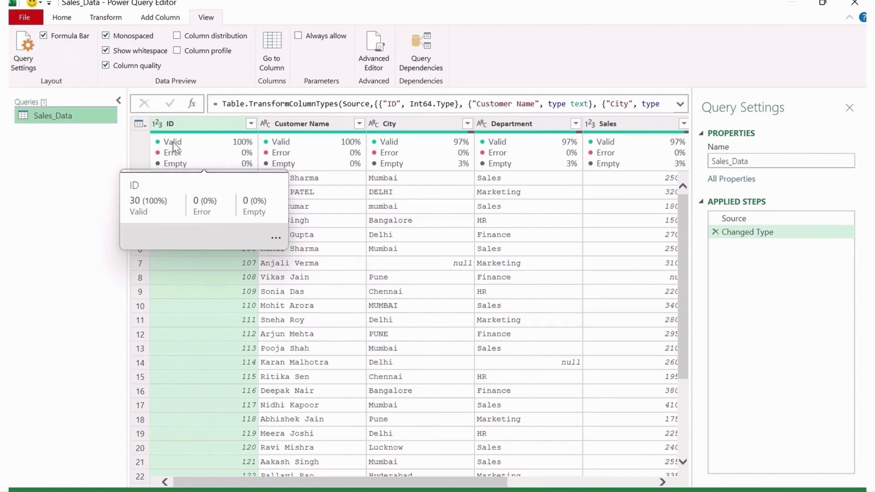
mouse_move(286, 150)
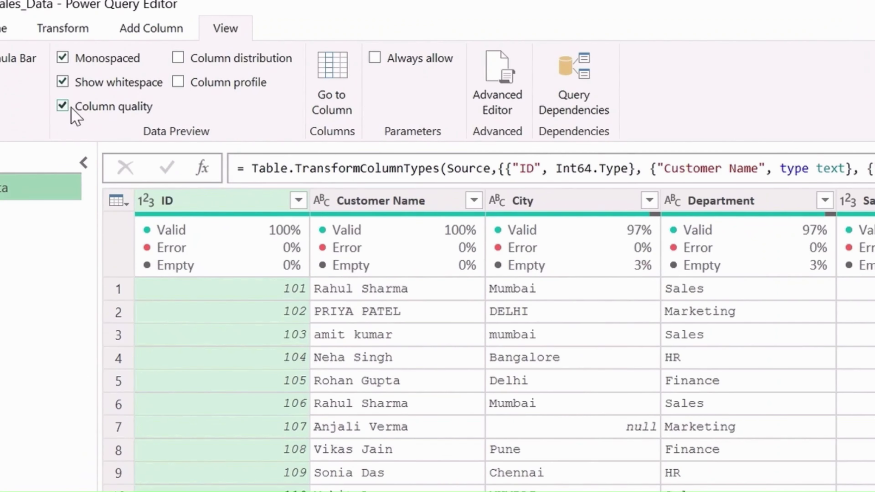
click(64, 108)
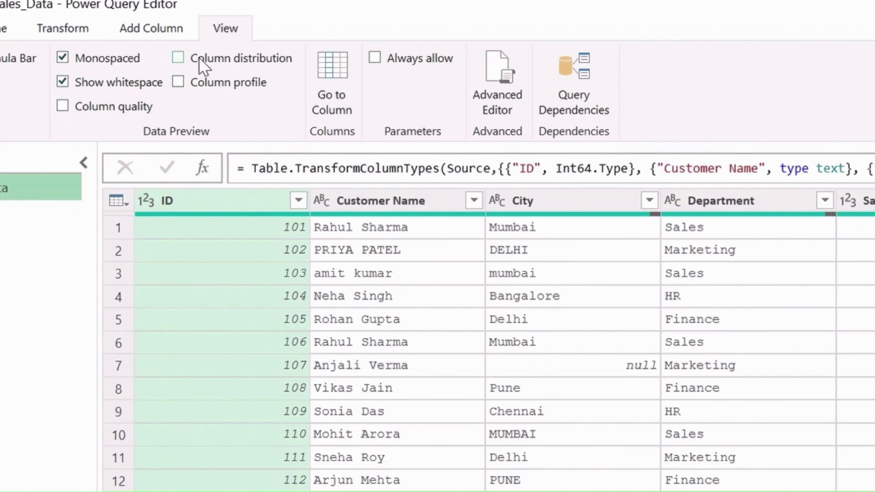
click(62, 106)
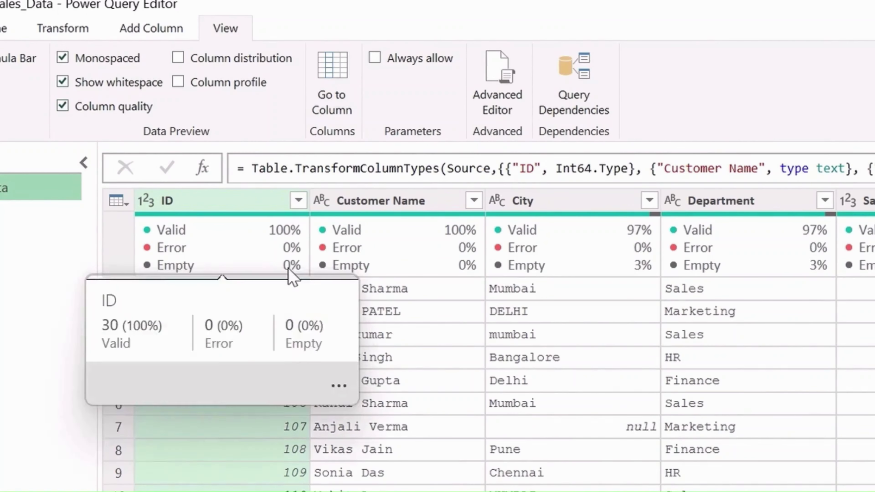
- Examine the valid, error and empty shares of the Sales_Data columns, including Customer Name, City and Department
mouse_move(444, 269)
mouse_move(658, 271)
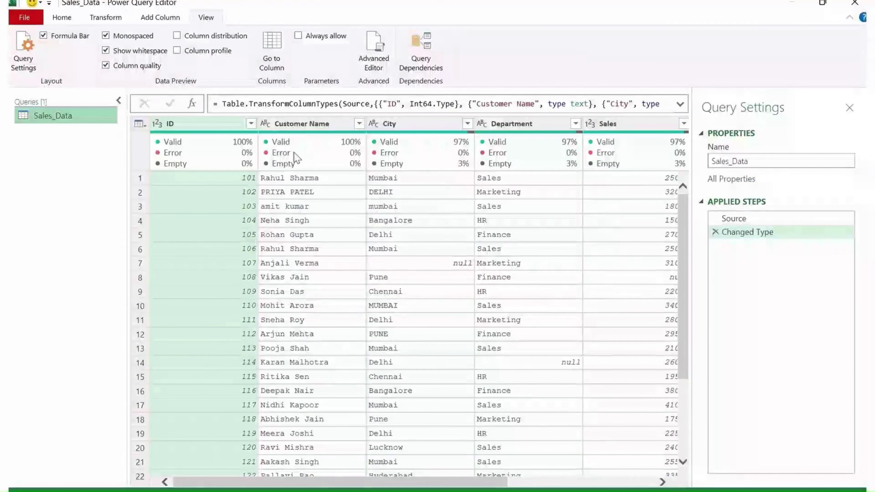
mouse_move(301, 154)
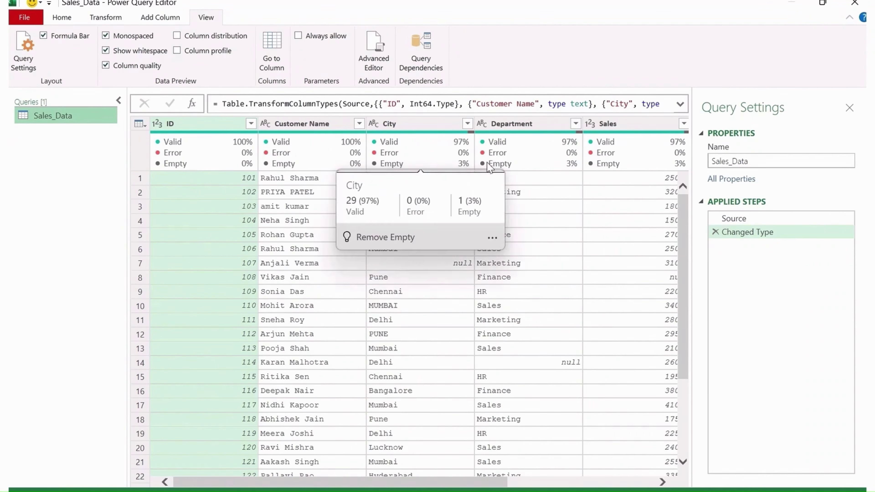
mouse_move(549, 170)
drag(456, 483, 481, 483)
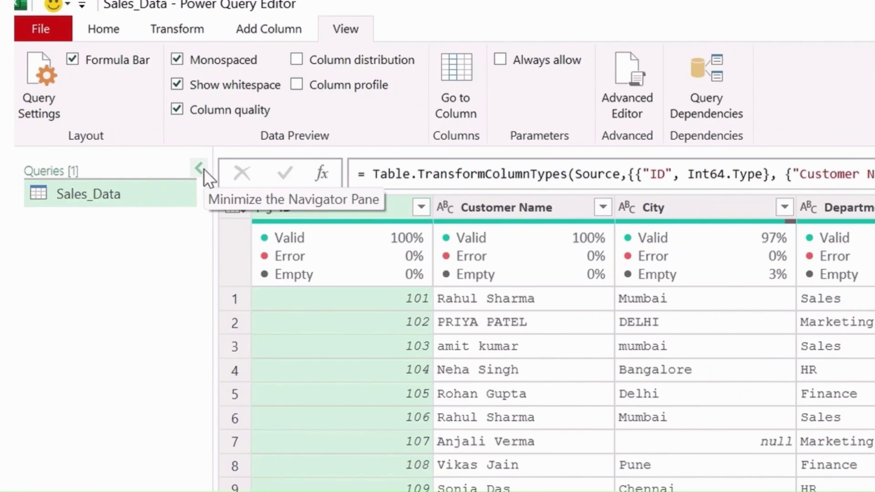
- Collapse the queries list and trim the text in the Customer Name and City columns
click(204, 171)
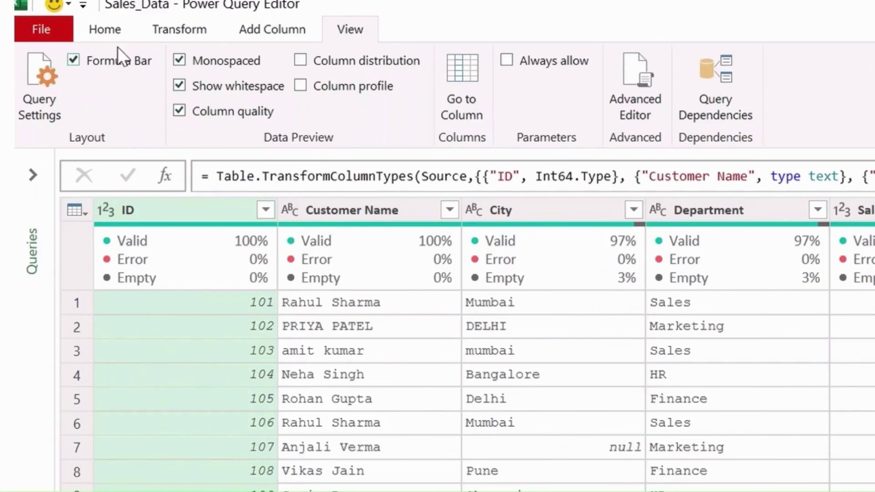
click(66, 18)
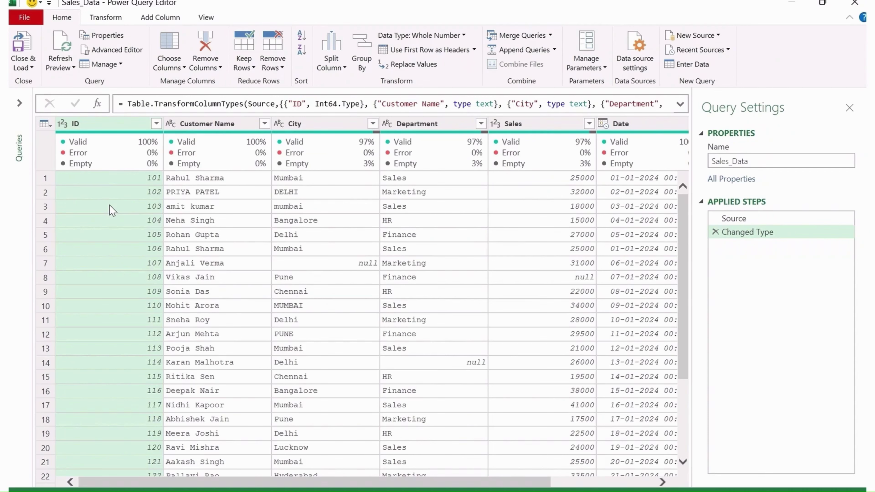
click(223, 123)
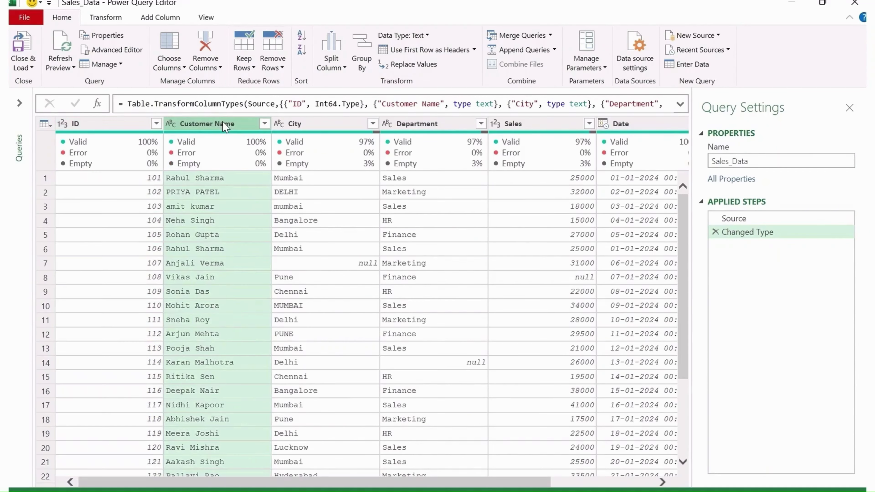
ctrl+click(317, 125)
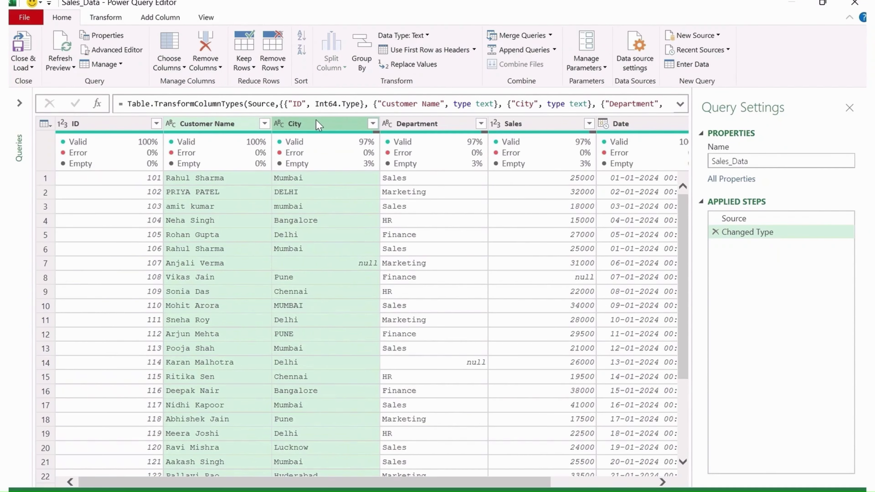
click(116, 21)
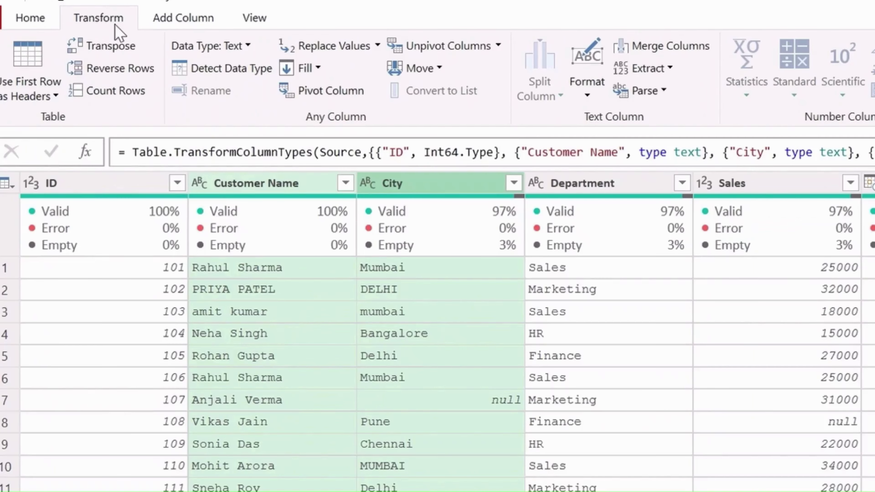
click(587, 97)
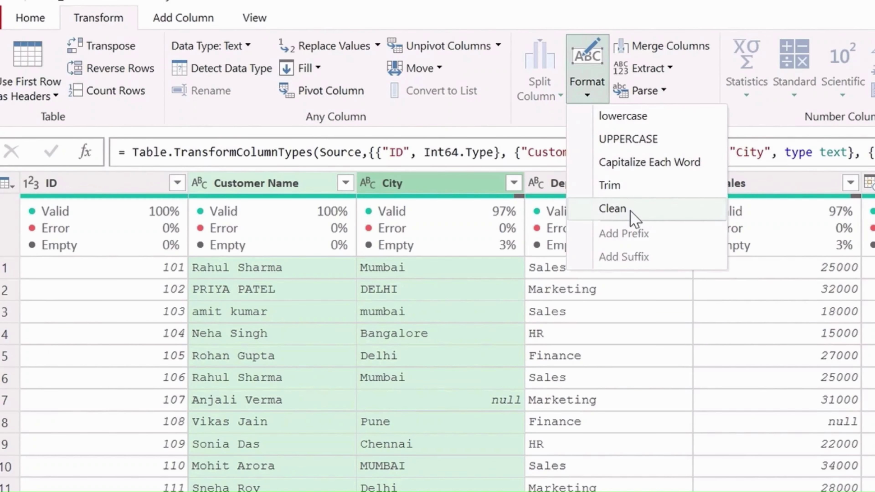
click(631, 191)
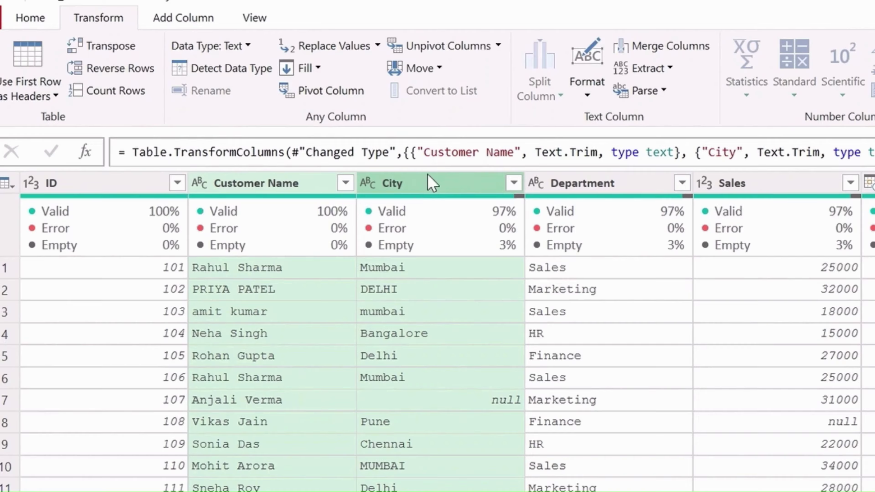
- Clean the text in the Customer Name and City columns and capitalize each word in both
click(598, 92)
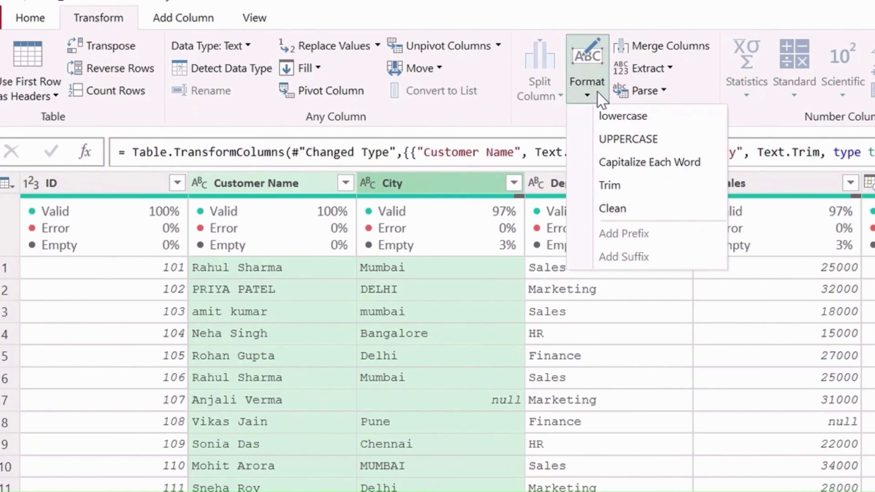
click(626, 208)
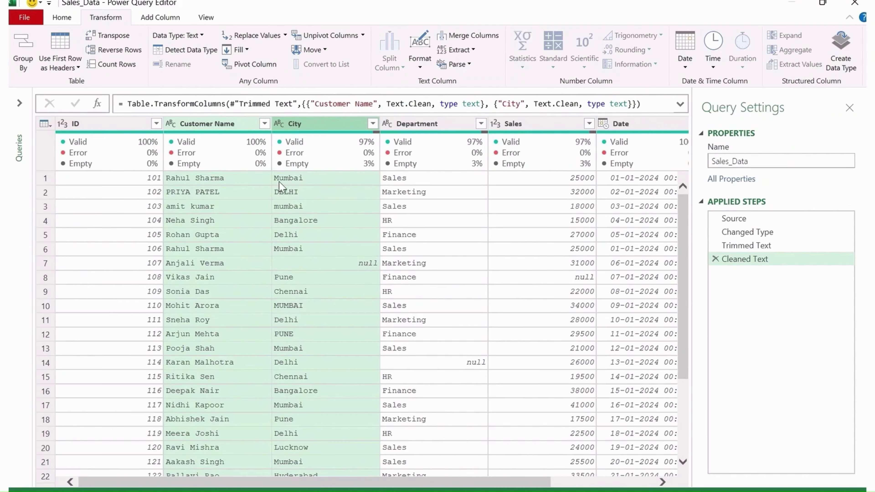
click(421, 67)
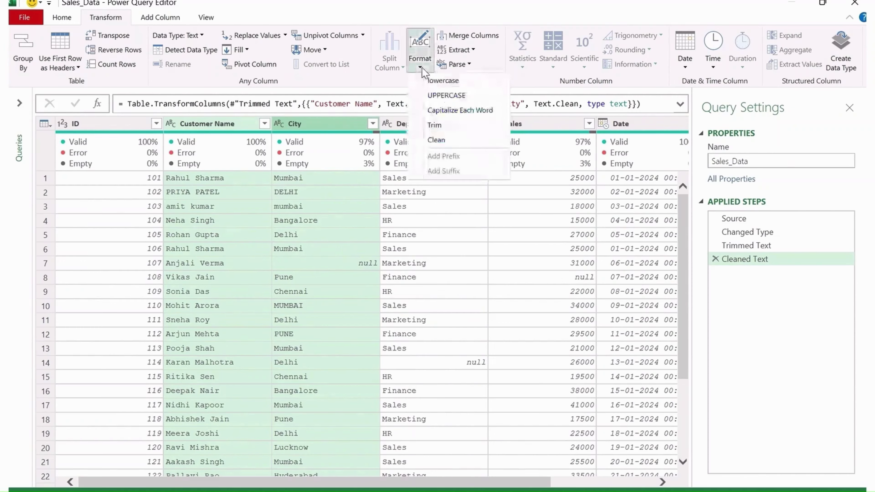
click(478, 111)
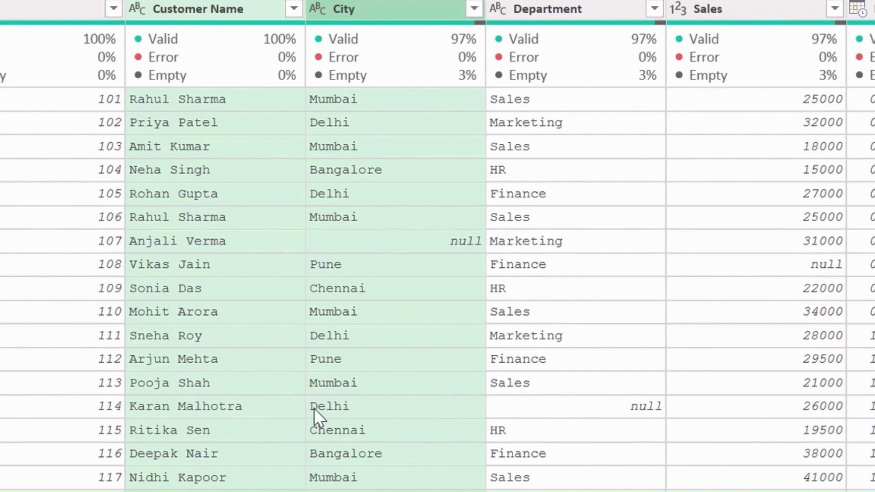
scroll(323, 356, down, 4)
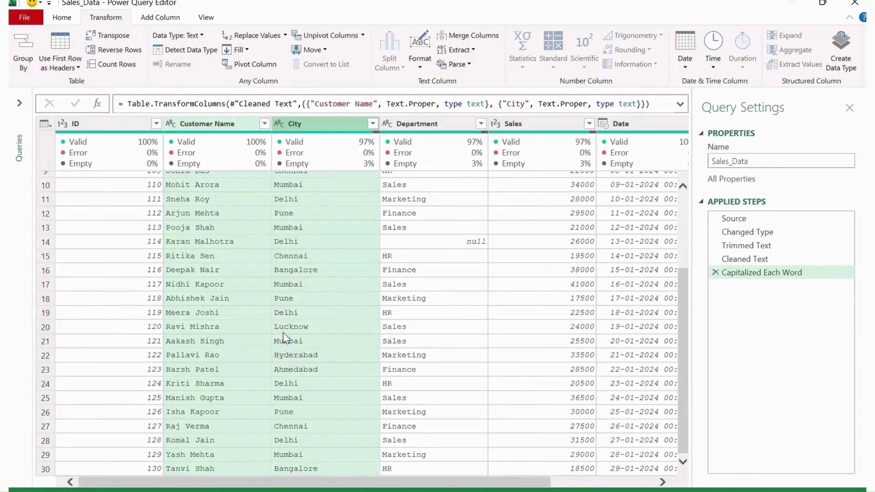
scroll(334, 390, up, 4)
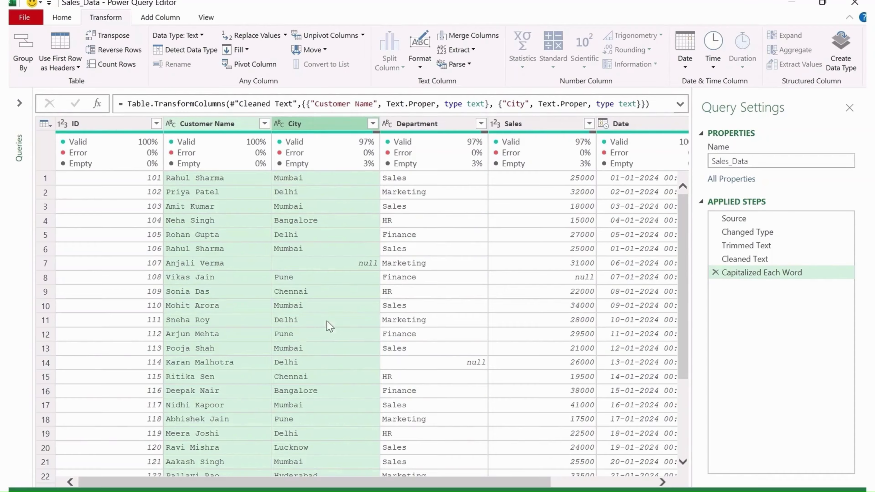
- Apply Capitalize Each Word to the City column alone
click(312, 276)
click(427, 69)
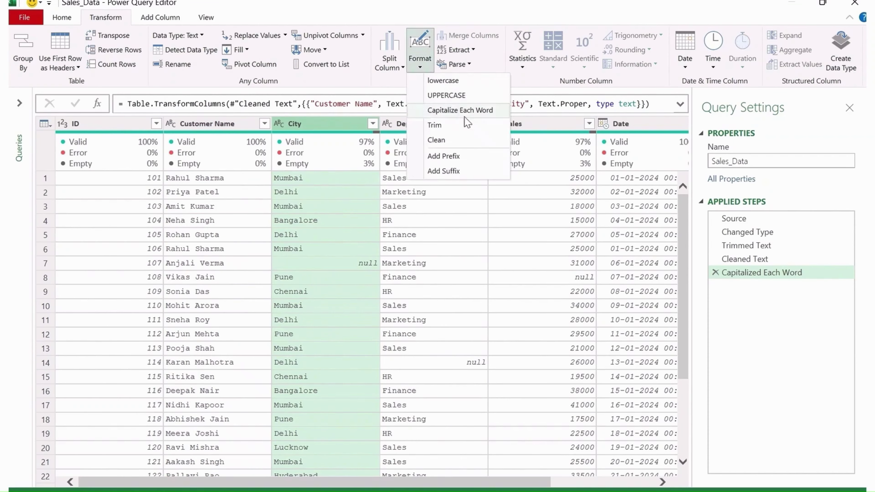
click(461, 111)
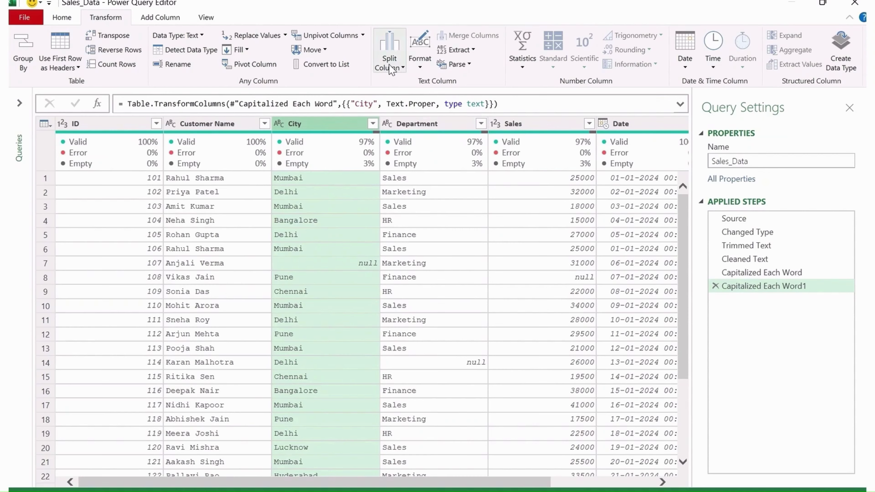
- Convert the City column's text to uppercase and change it back to Capitalize Each Word
click(419, 71)
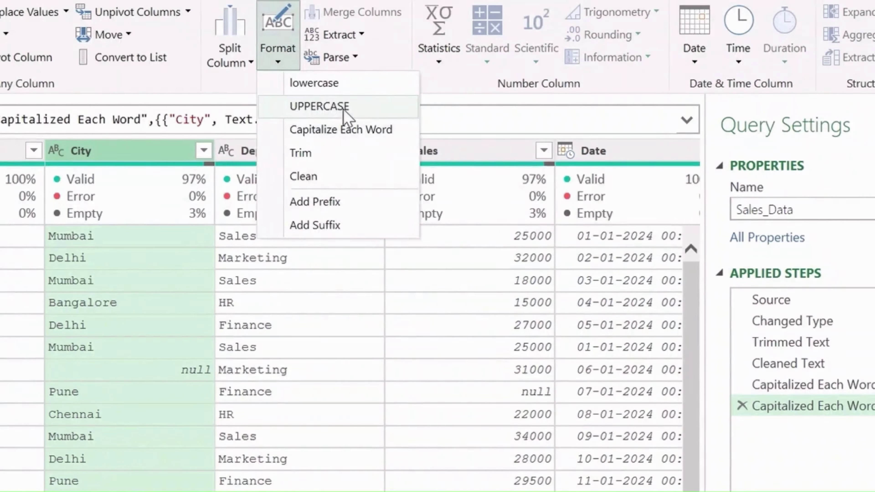
click(462, 96)
scroll(135, 380, down, 3)
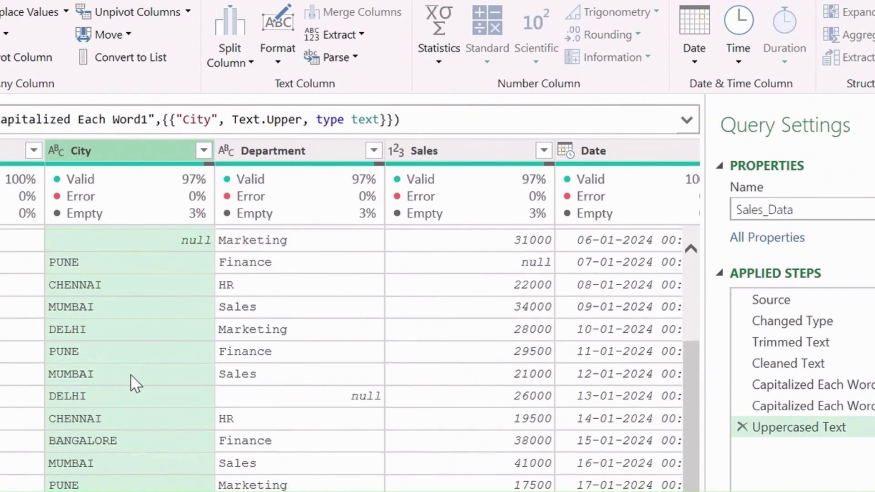
scroll(152, 459, up, 3)
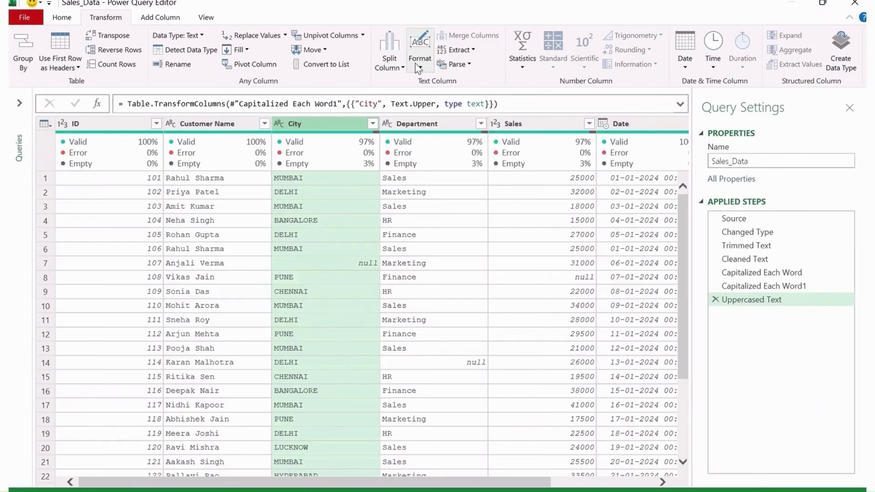
click(275, 66)
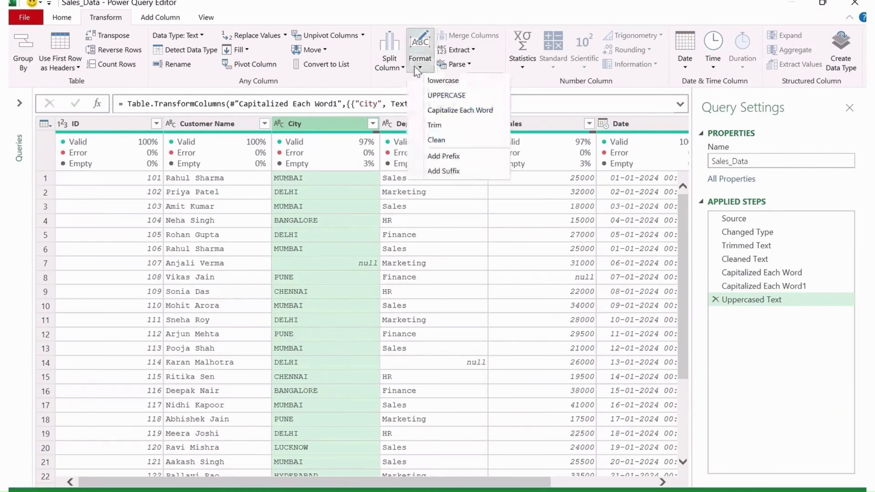
click(461, 111)
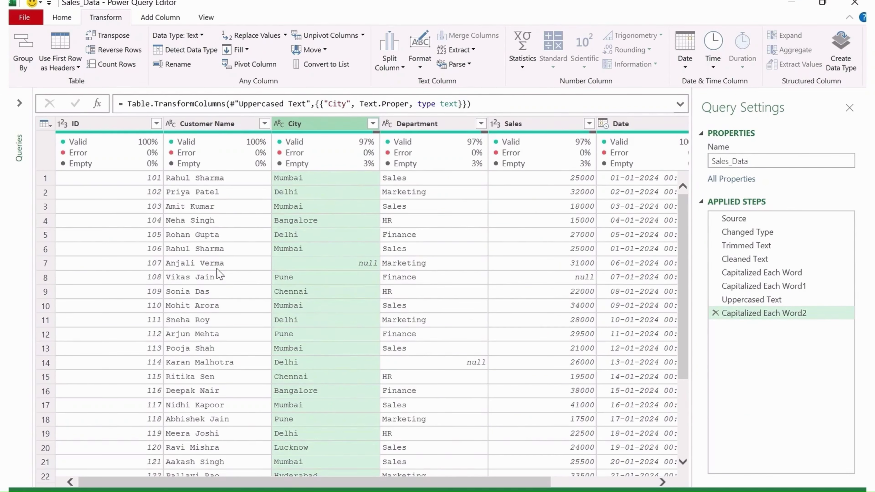
- Replace the null values in the City column with Mumbai
click(196, 265)
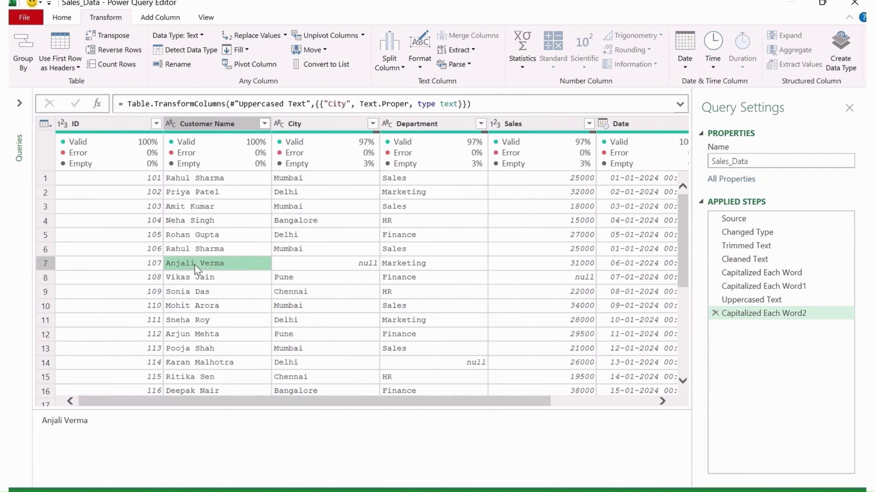
click(340, 269)
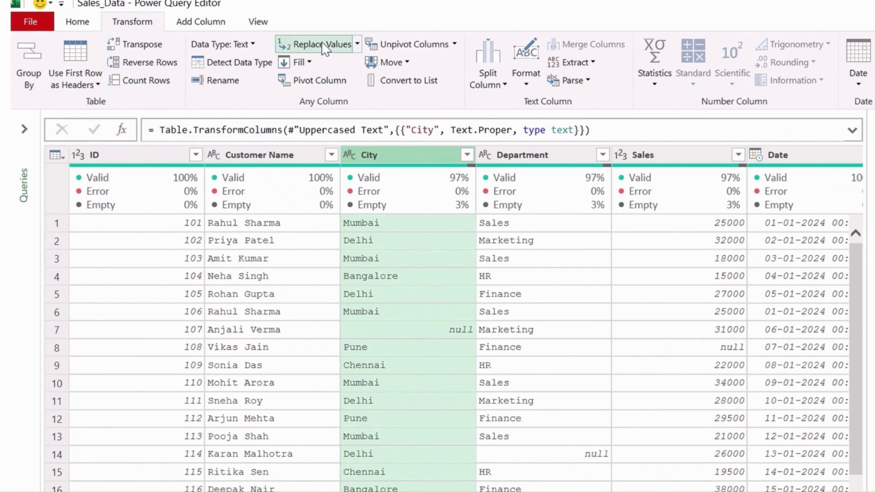
click(323, 45)
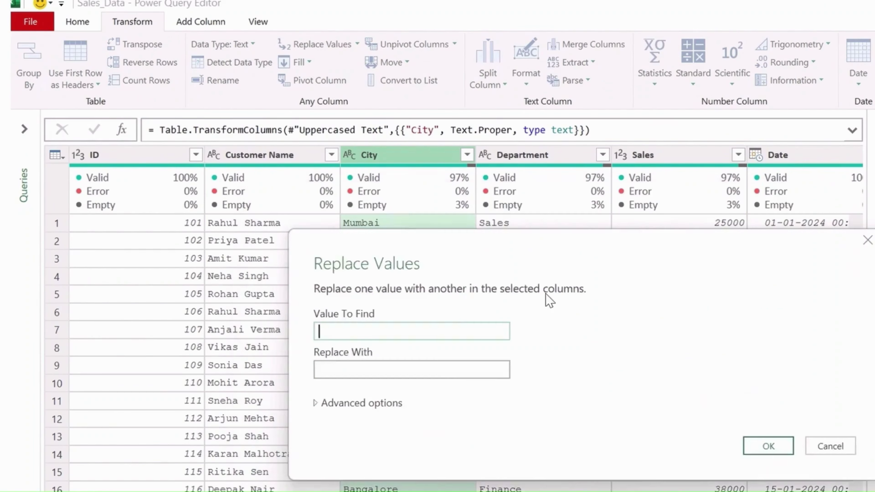
drag(449, 243, 590, 284)
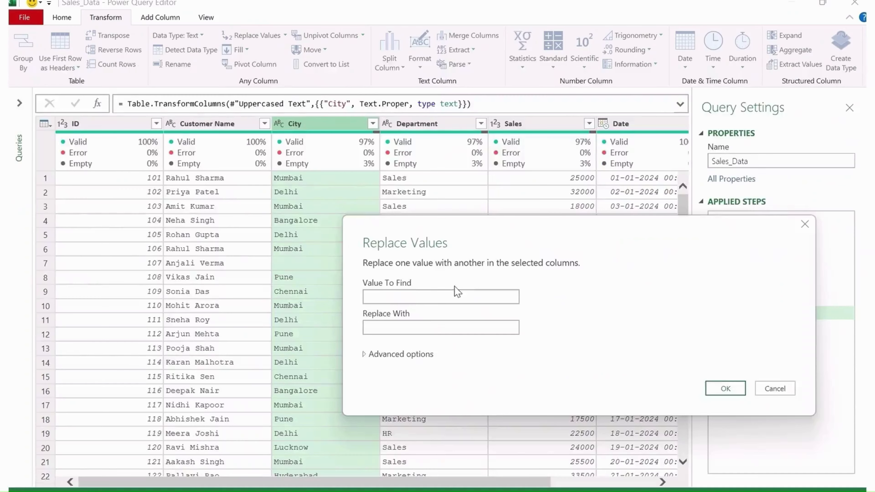
click(502, 376)
text(null)
drag(477, 220, 529, 44)
click(450, 151)
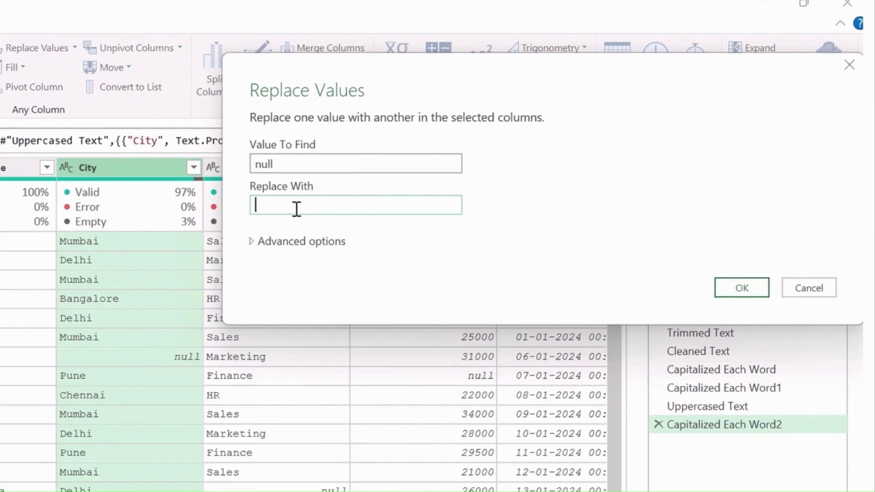
text(Mumbai)
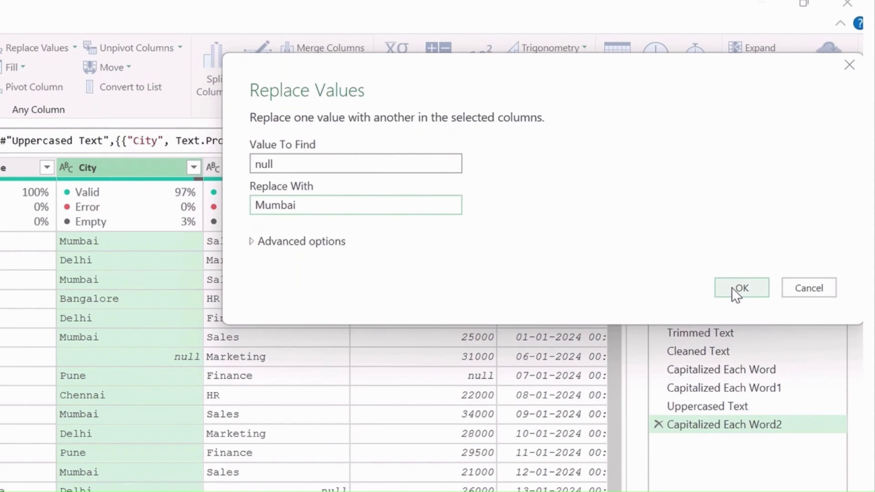
click(733, 290)
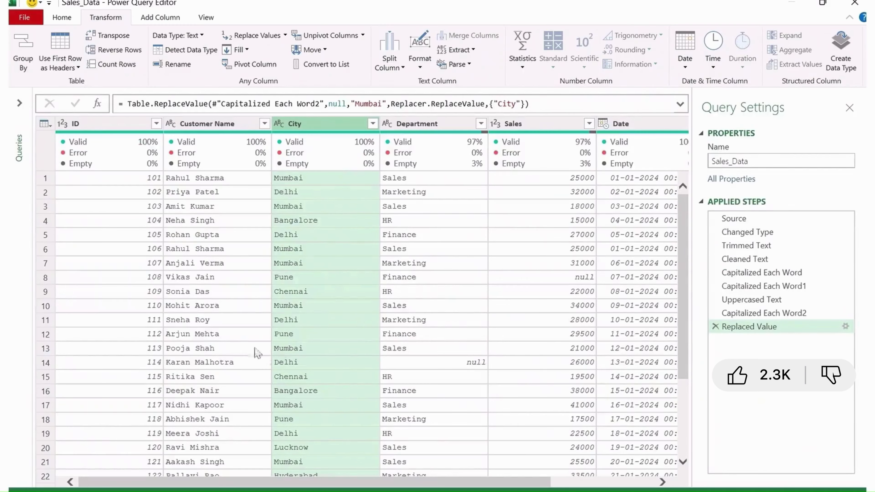
scroll(304, 306, down, 3)
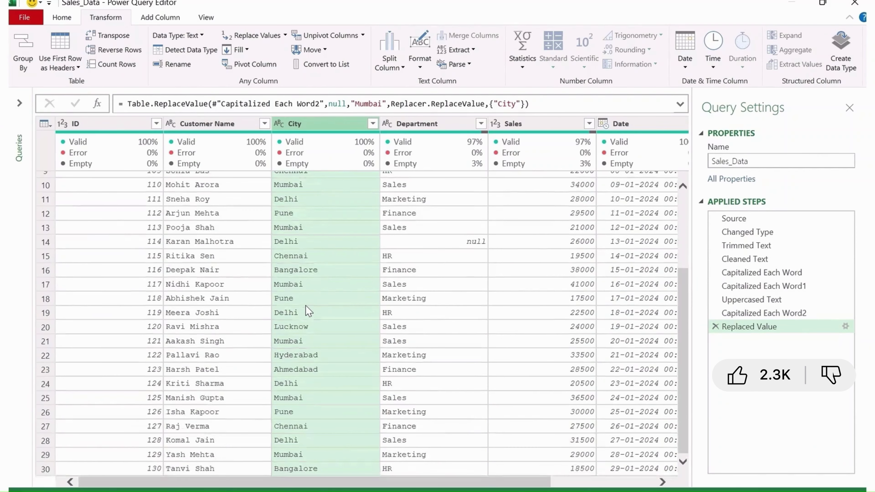
scroll(303, 325, up, 3)
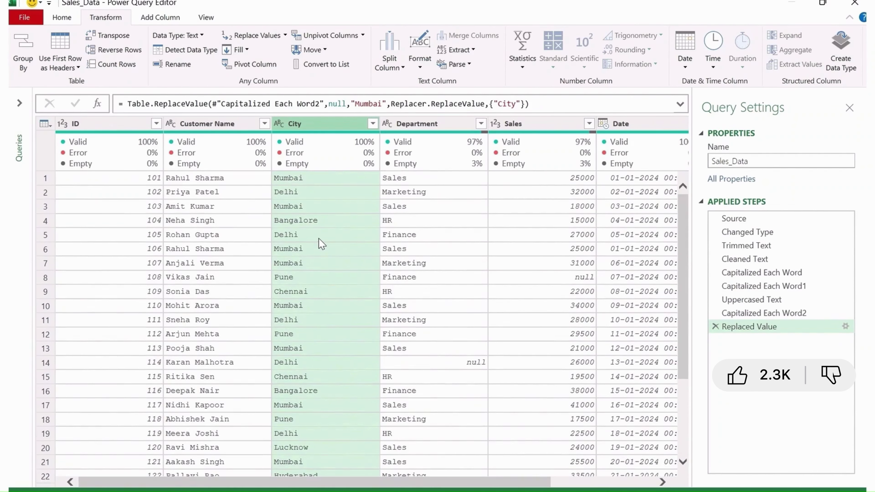
- Replace the null values in the Department column with Sales
click(429, 128)
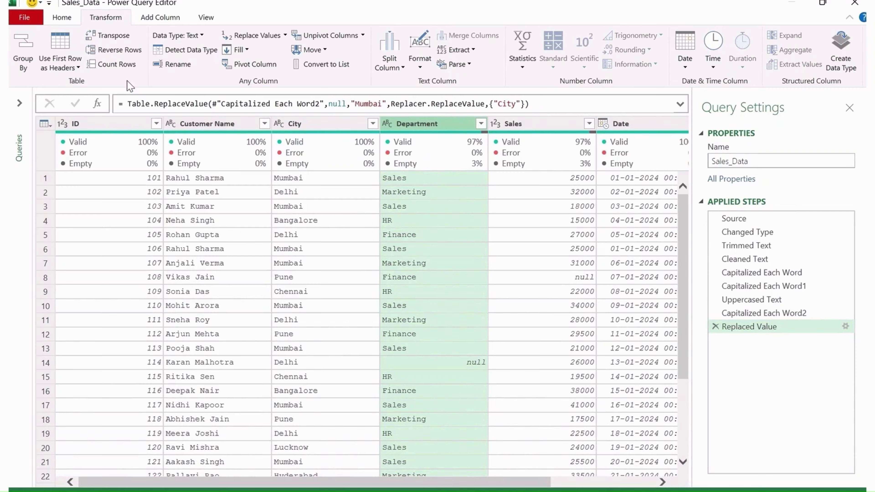
click(256, 36)
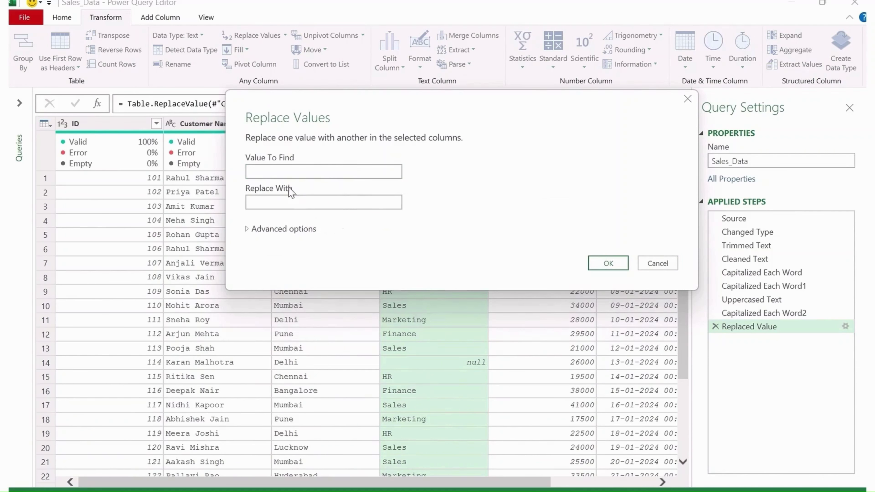
click(279, 170)
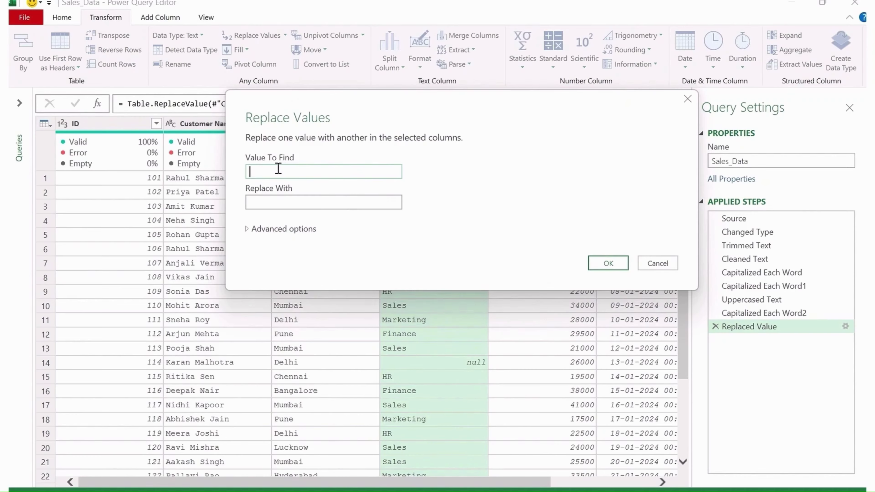
text(nulSale)
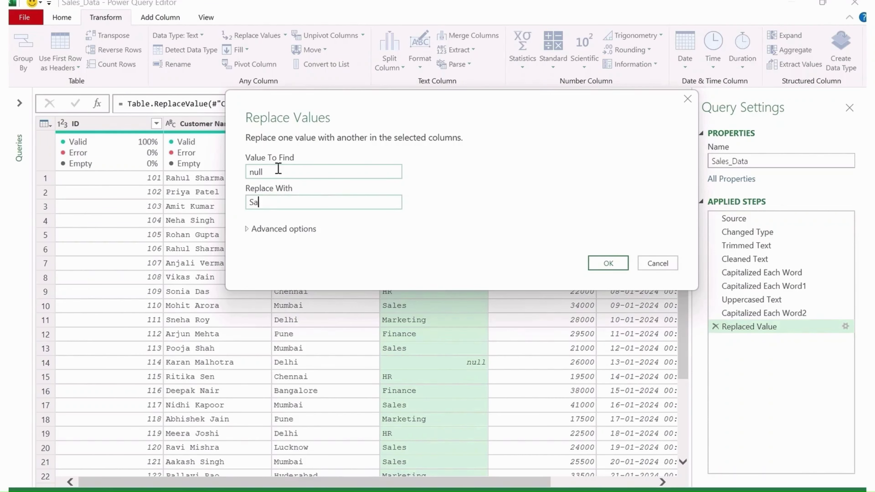
text(s)
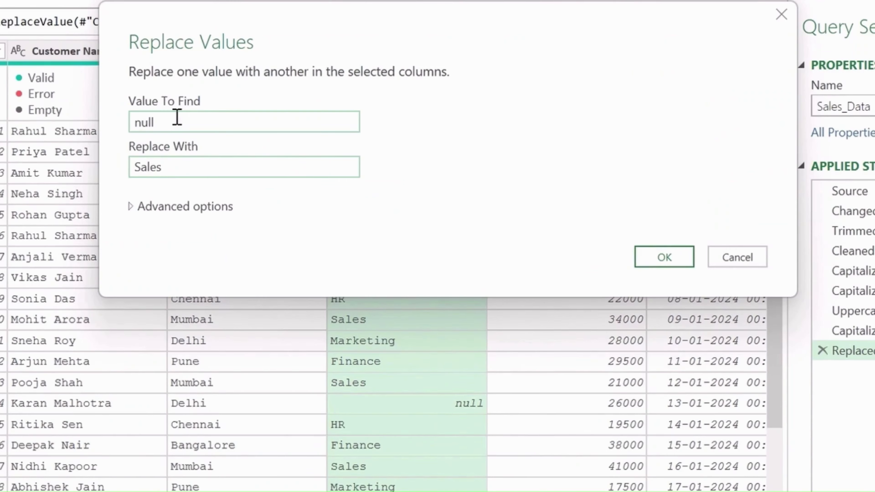
click(665, 261)
scroll(410, 296, down, 3)
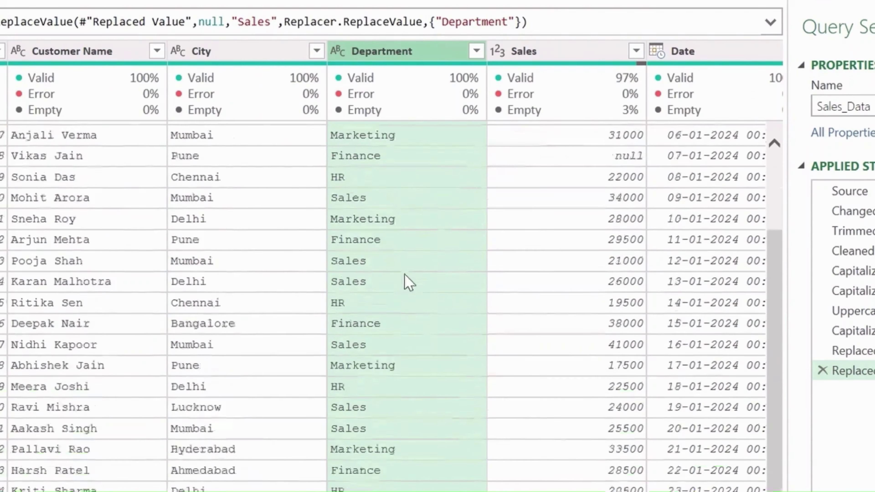
- Replace the null values in the Sales column with 0
scroll(459, 448, up, 3)
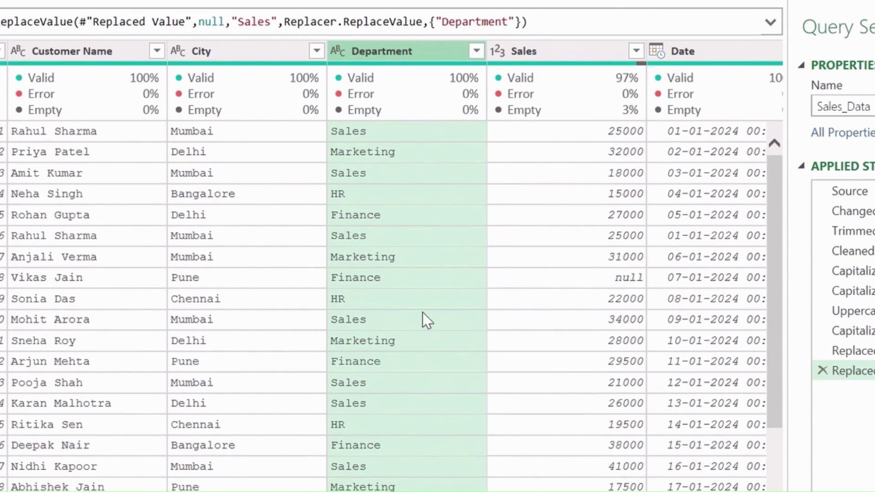
scroll(364, 324, down, 3)
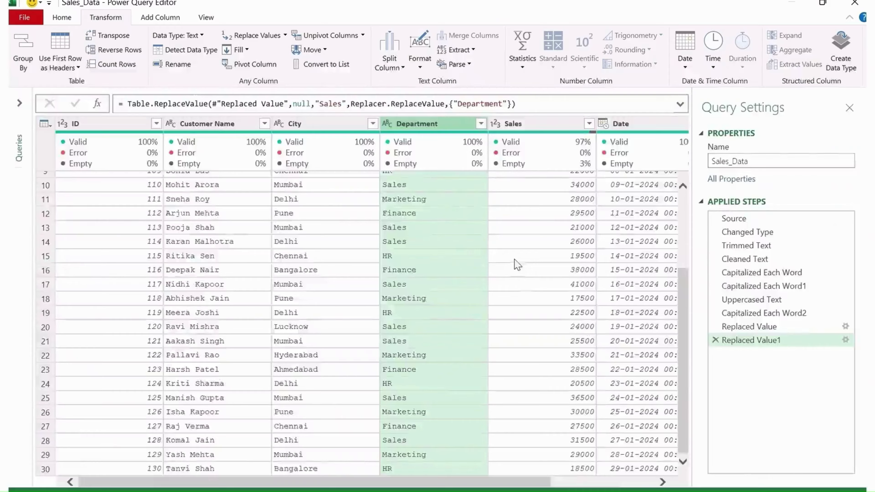
scroll(517, 252, up, 3)
click(639, 289)
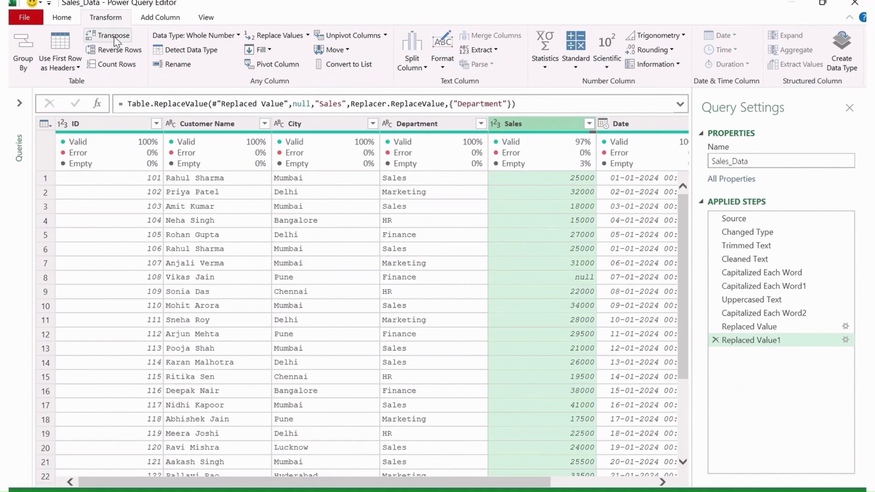
click(290, 36)
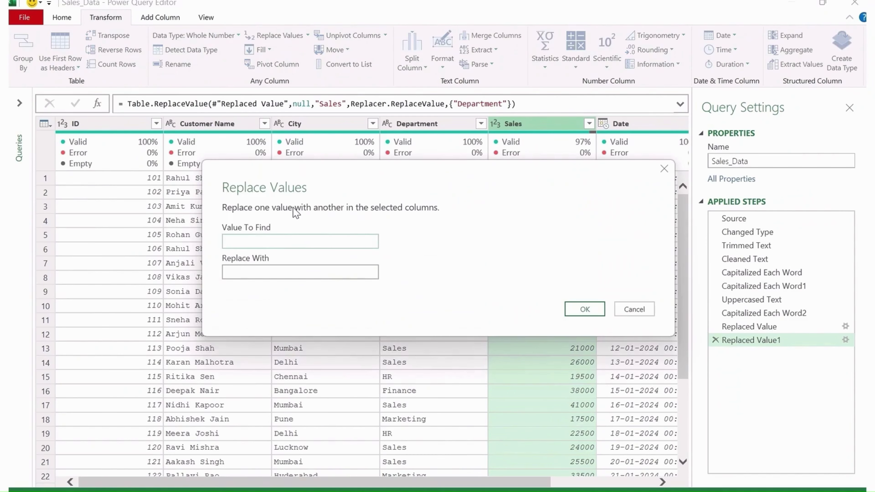
drag(350, 158, 354, 114)
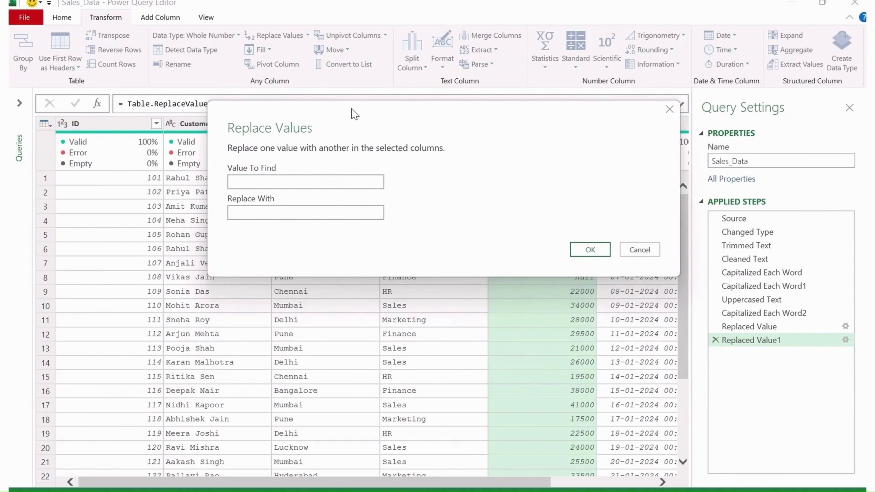
click(264, 181)
text(null)
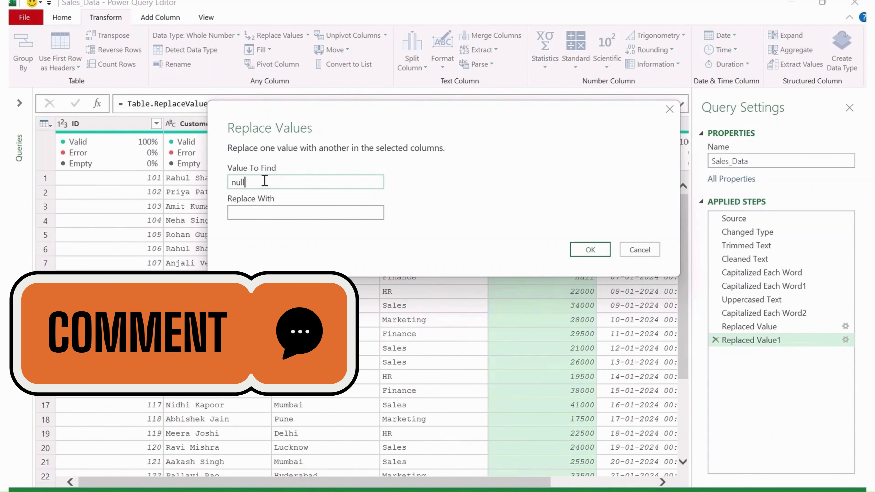
click(249, 217)
text(0)
click(589, 249)
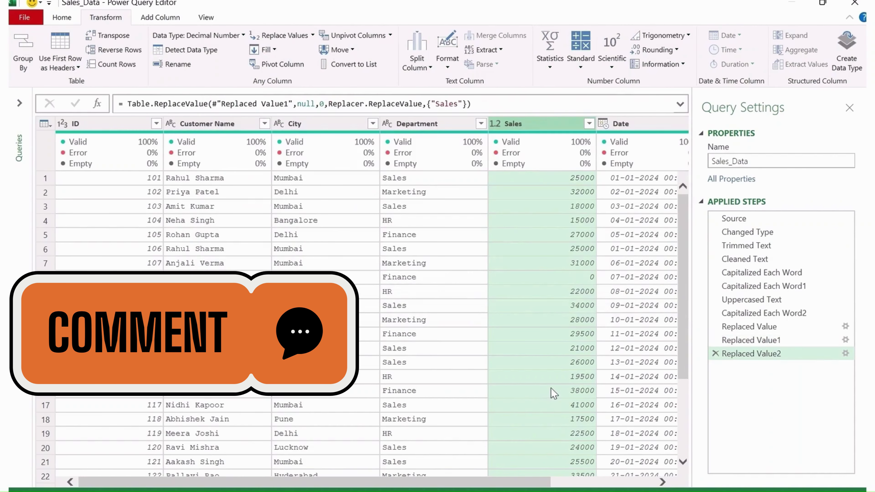
drag(535, 483, 642, 481)
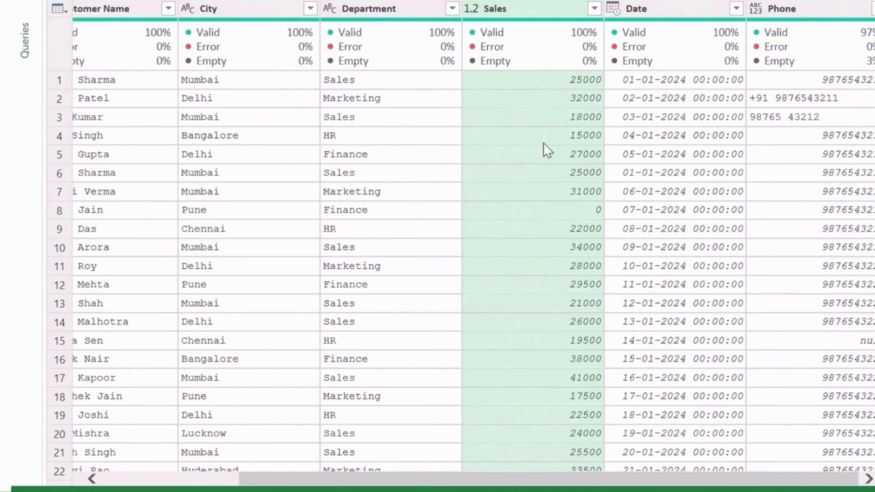
scroll(556, 361, down, 3)
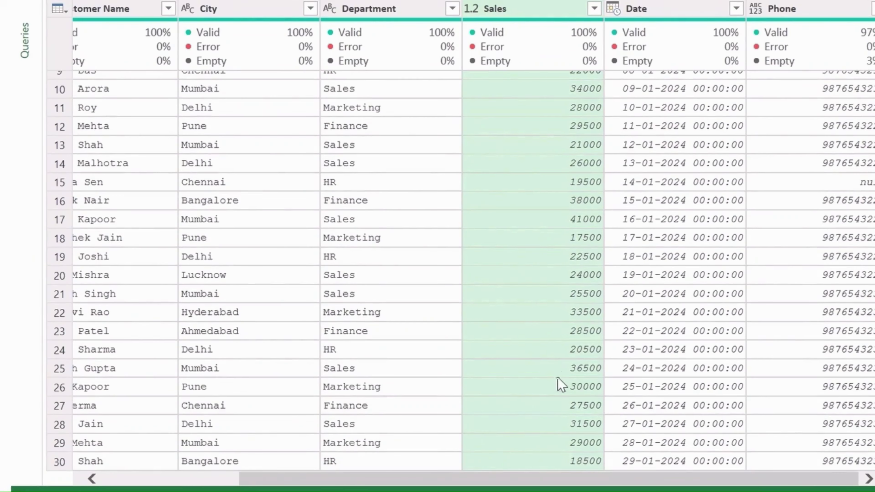
scroll(552, 327, up, 3)
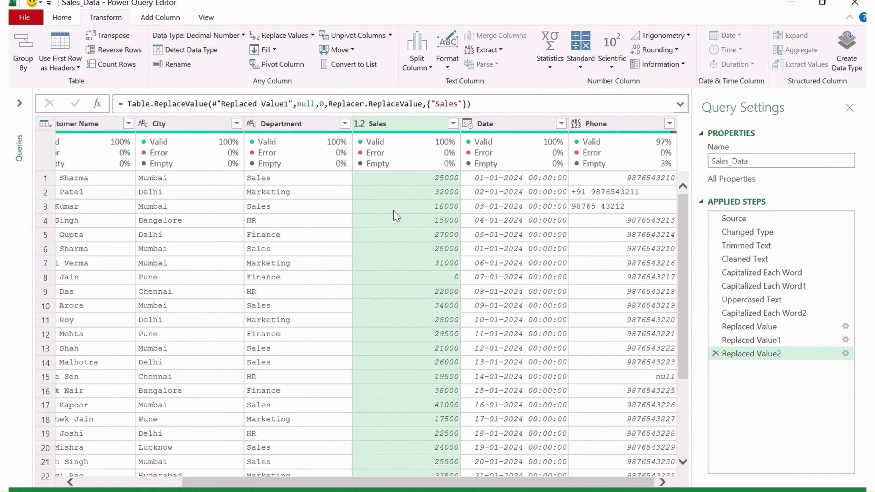
click(280, 37)
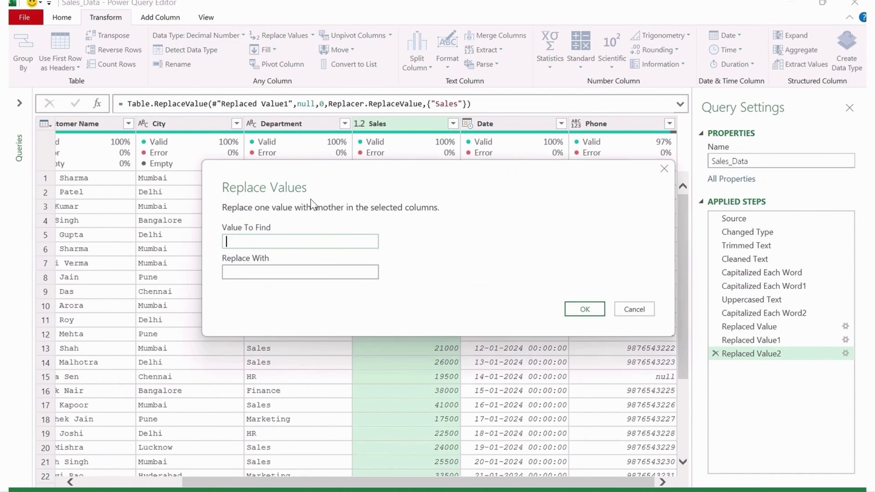
click(235, 273)
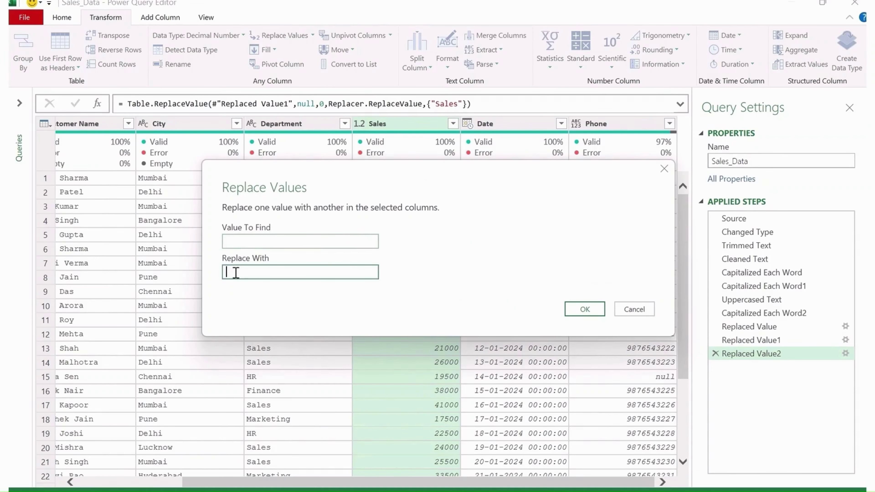
click(635, 310)
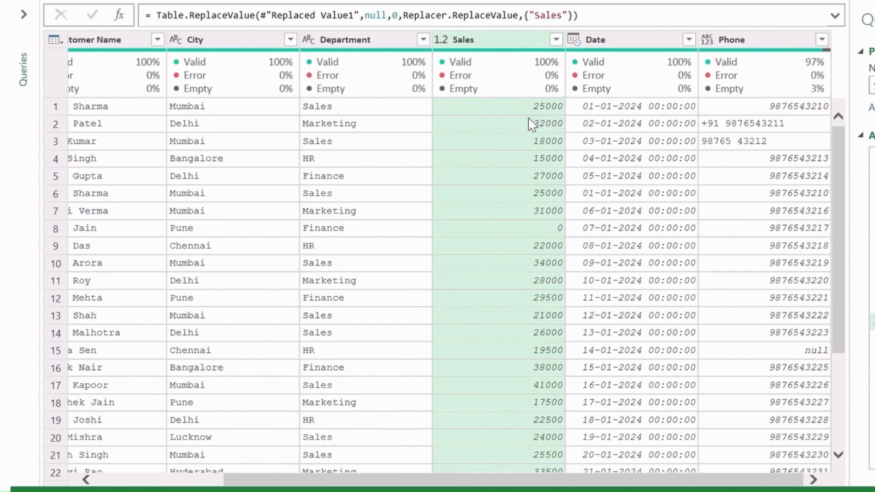
- Change the Date column's data type from Date/Time to Date
click(576, 47)
click(105, 17)
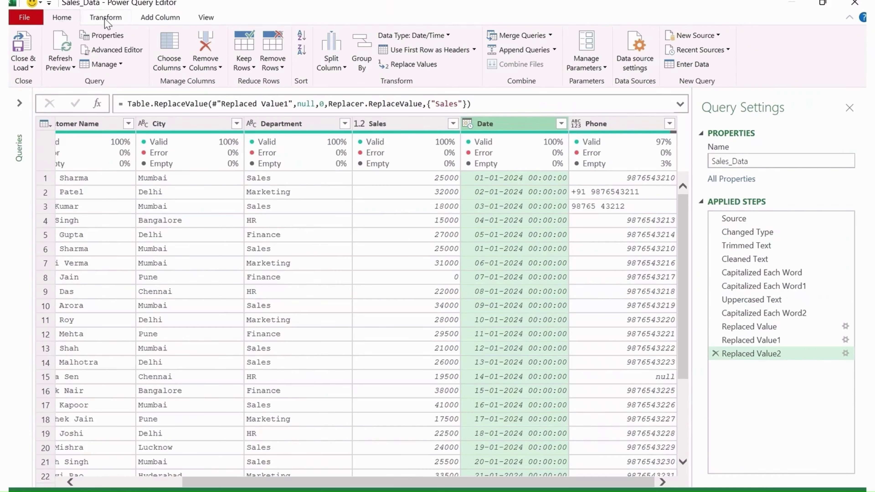
click(62, 17)
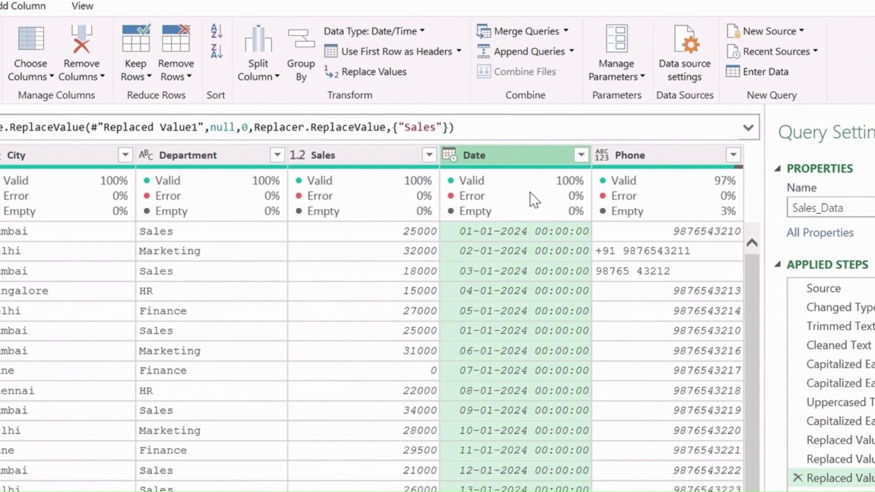
click(451, 158)
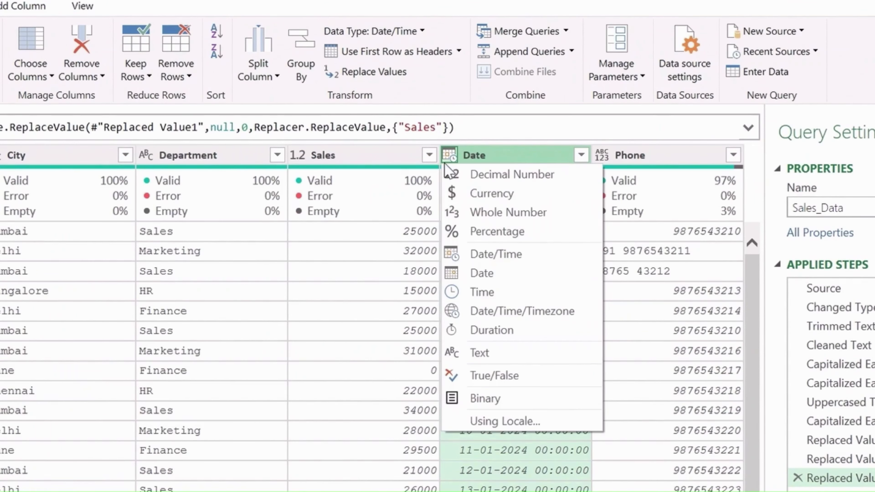
click(503, 276)
scroll(517, 379, down, 1)
scroll(514, 386, down, 2)
scroll(548, 407, up, 3)
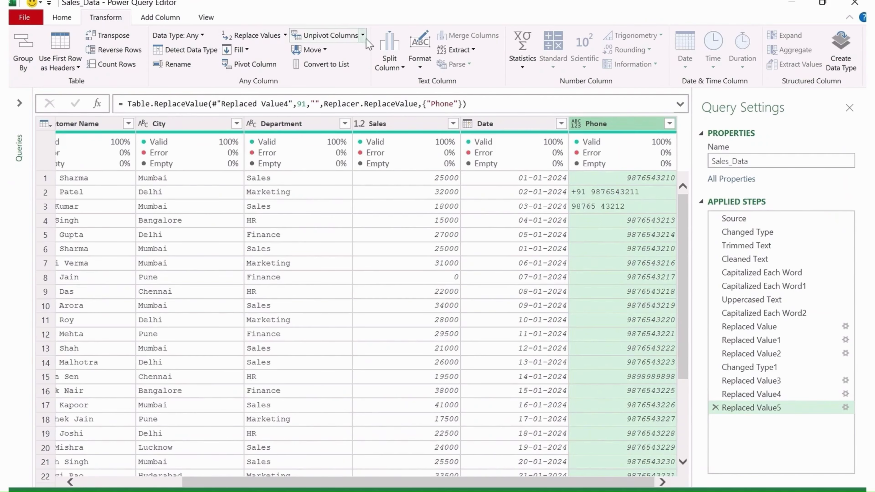
- Apply Trim and Clean to the text of the Phone column
click(420, 59)
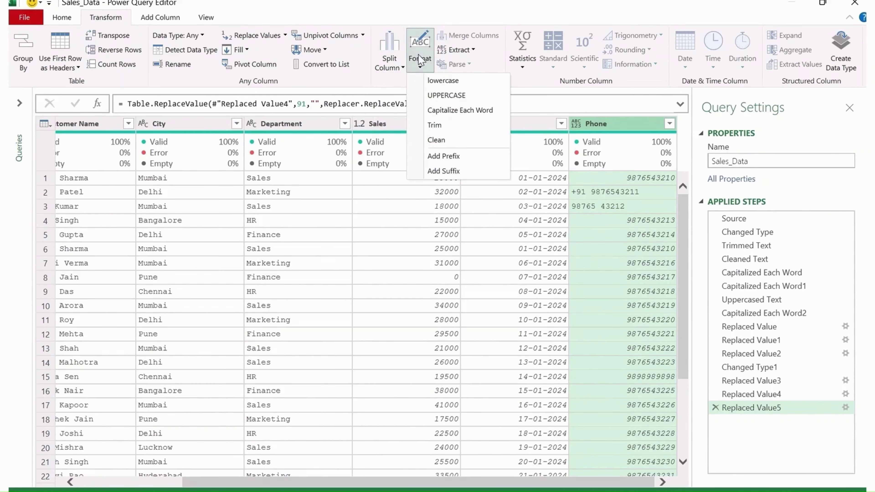
click(461, 126)
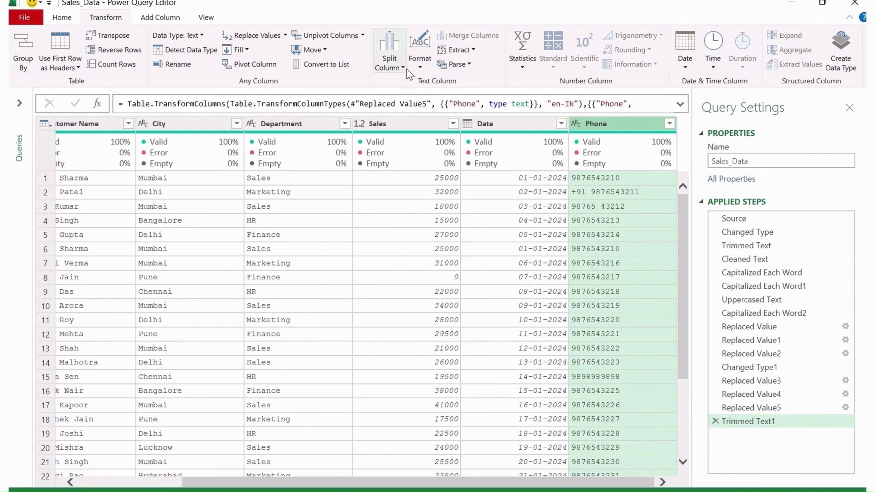
click(420, 67)
click(437, 140)
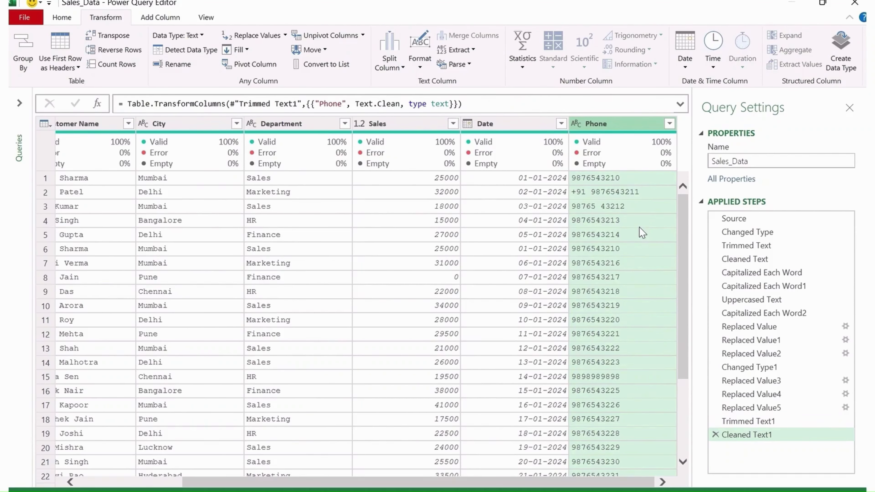
scroll(624, 276, down, 3)
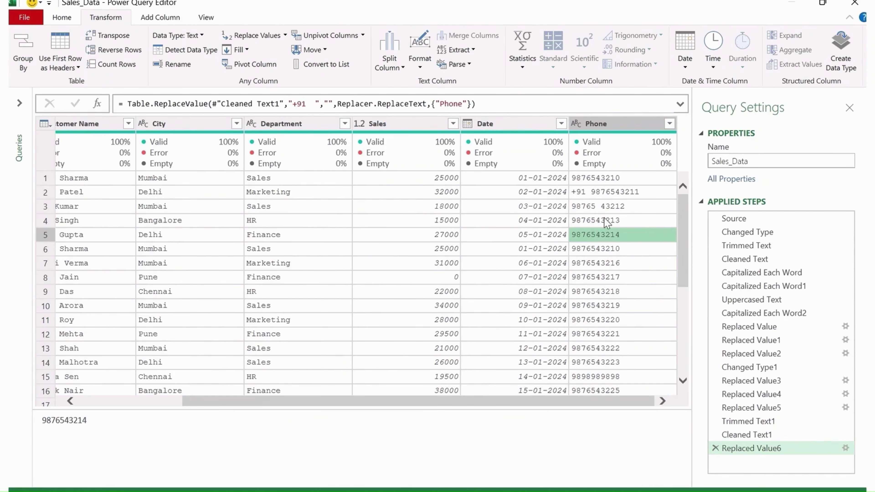
- Filter the Phone column to exclude the entry with the +91 prefix and the entry containing a space in rows 2 and 3
click(606, 191)
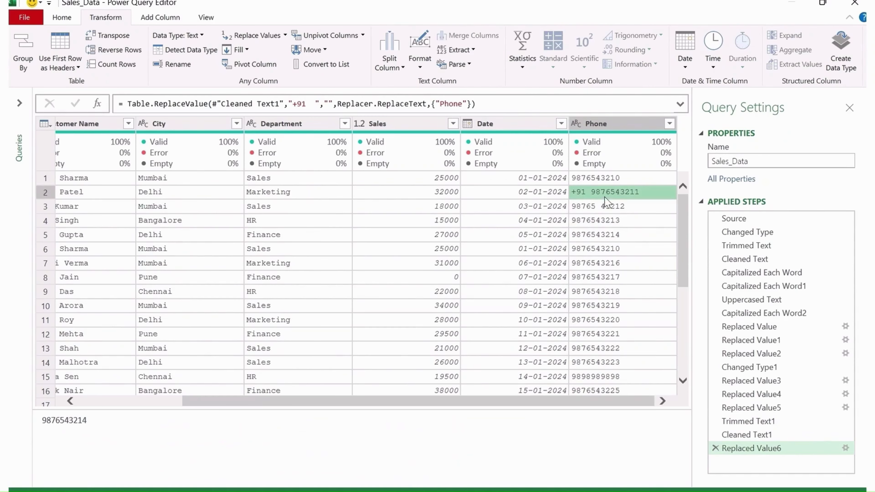
click(617, 208)
click(613, 195)
drag(531, 404, 390, 407)
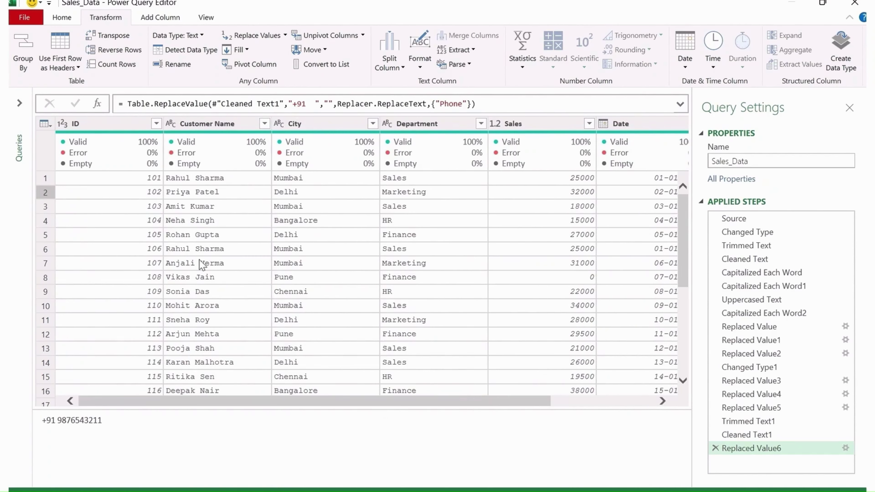
click(205, 197)
click(207, 206)
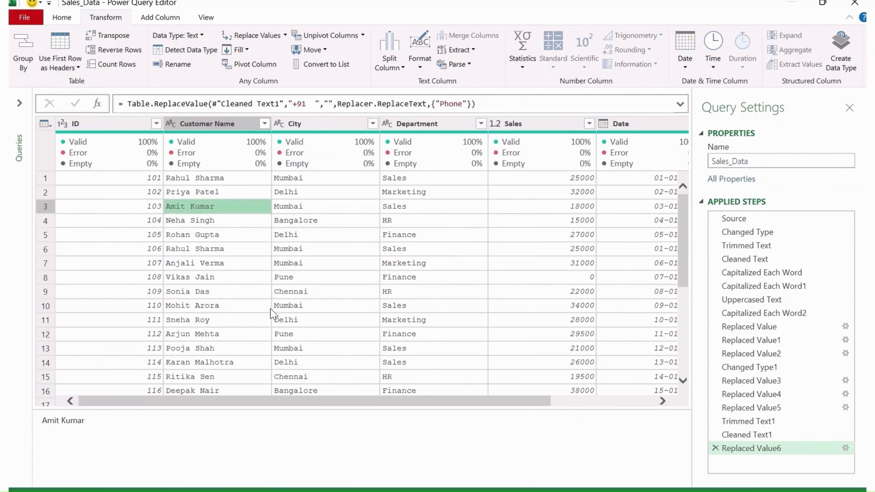
scroll(463, 335, right, 5)
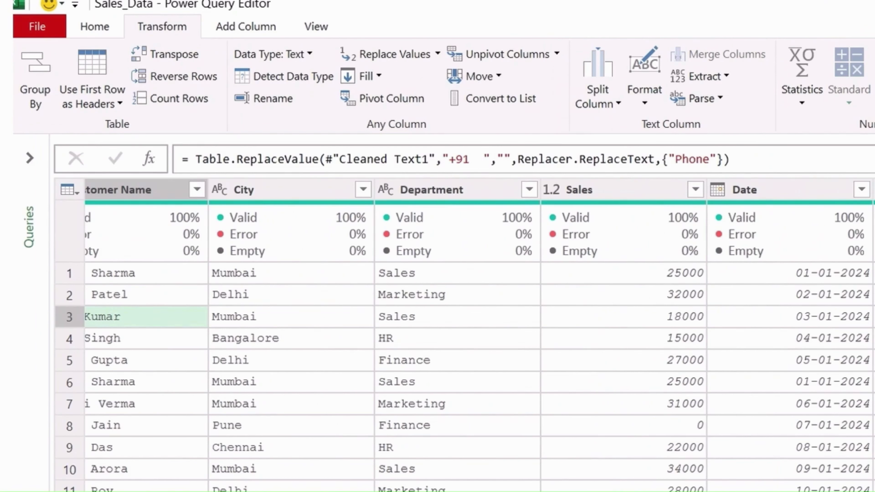
click(666, 74)
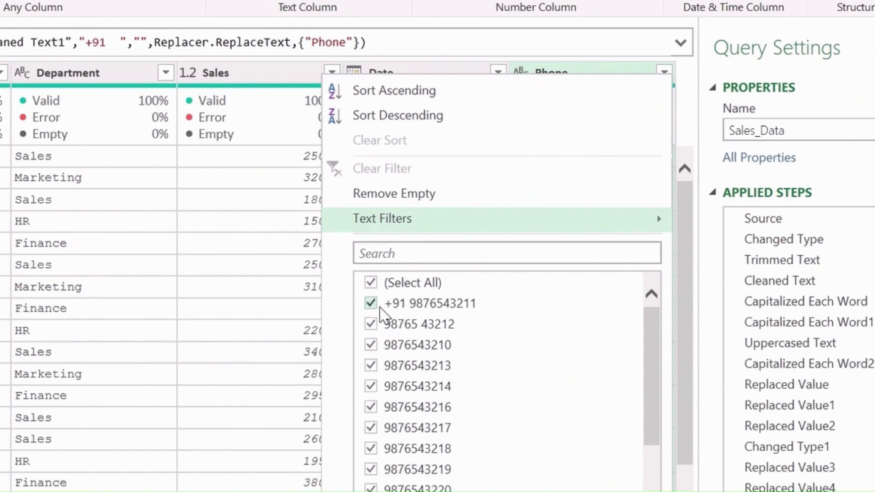
click(377, 306)
click(371, 324)
click(562, 491)
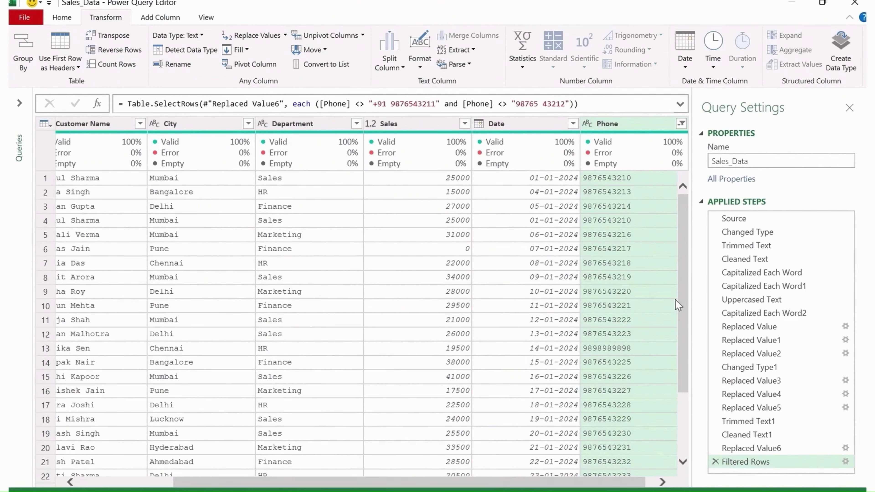
- Change the Phone column's data type to Whole Number
drag(680, 305, 685, 265)
click(587, 124)
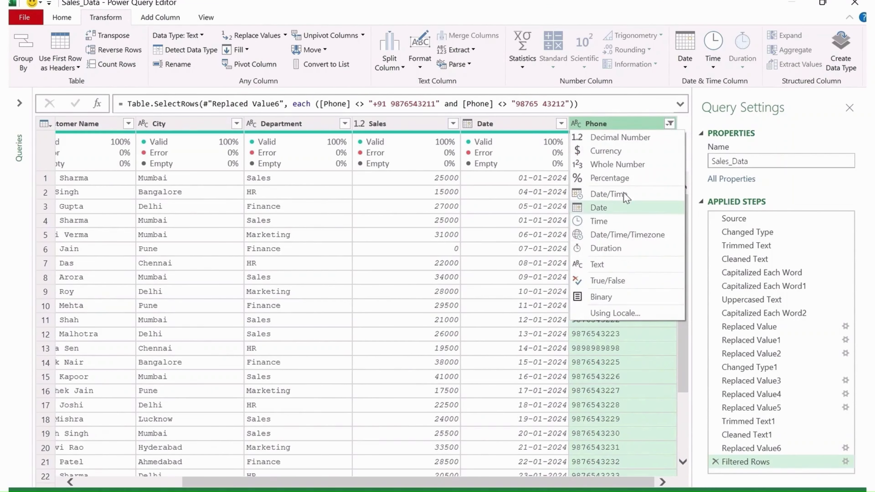
click(620, 165)
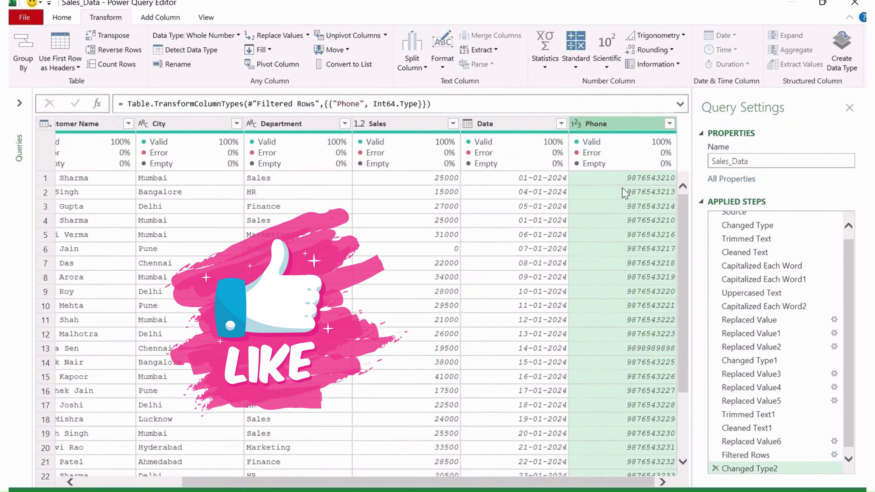
scroll(685, 216, down, 2)
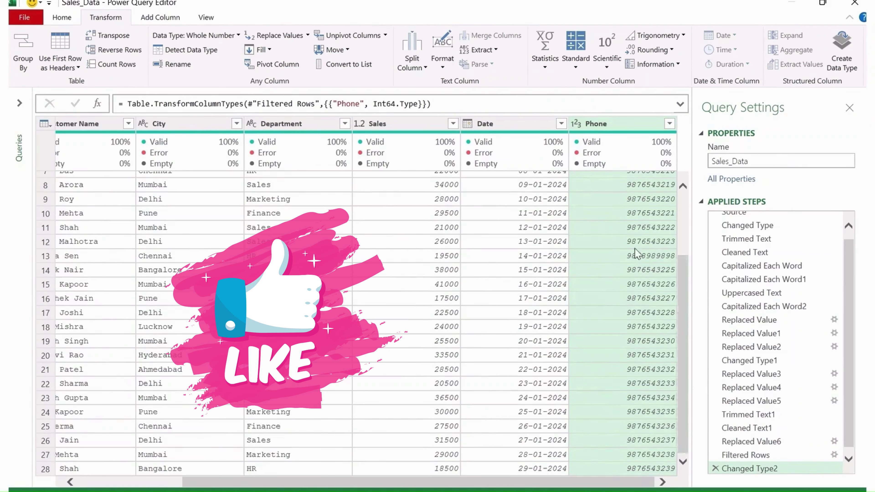
- Set the ID column's data type to Whole Number
drag(610, 483, 484, 483)
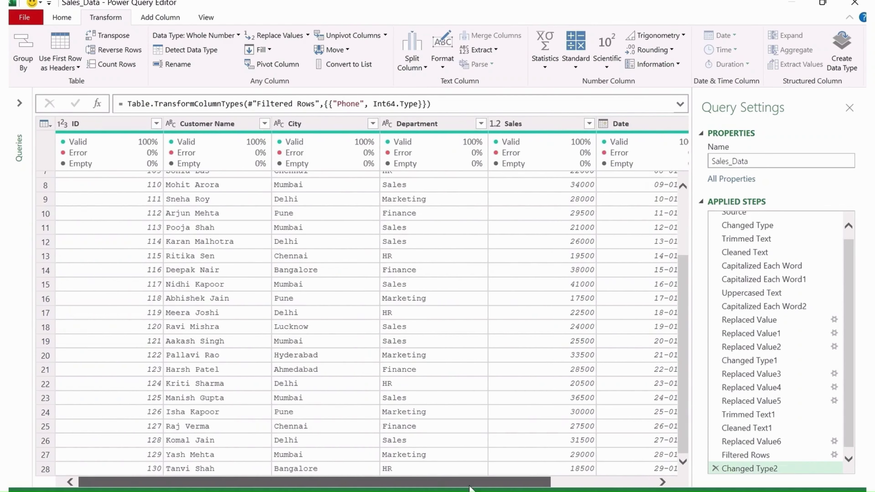
click(63, 124)
click(103, 164)
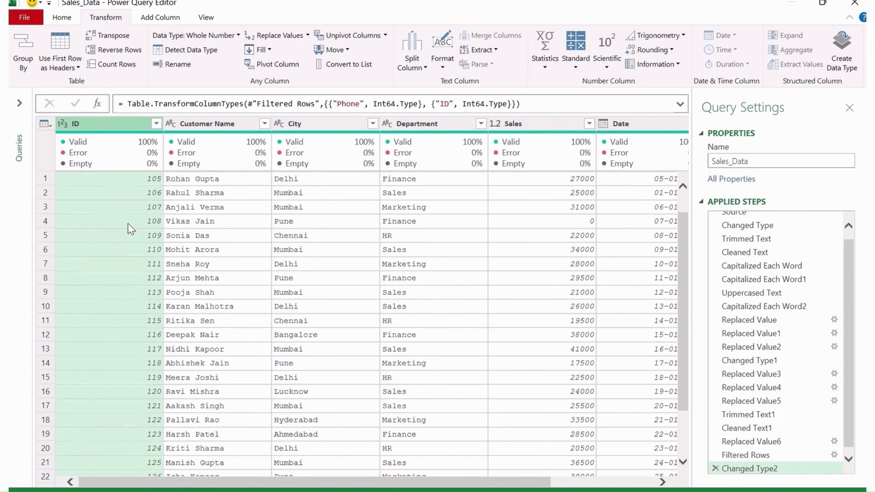
- Start a new conditional column named Sales Category
drag(476, 483, 579, 486)
click(485, 125)
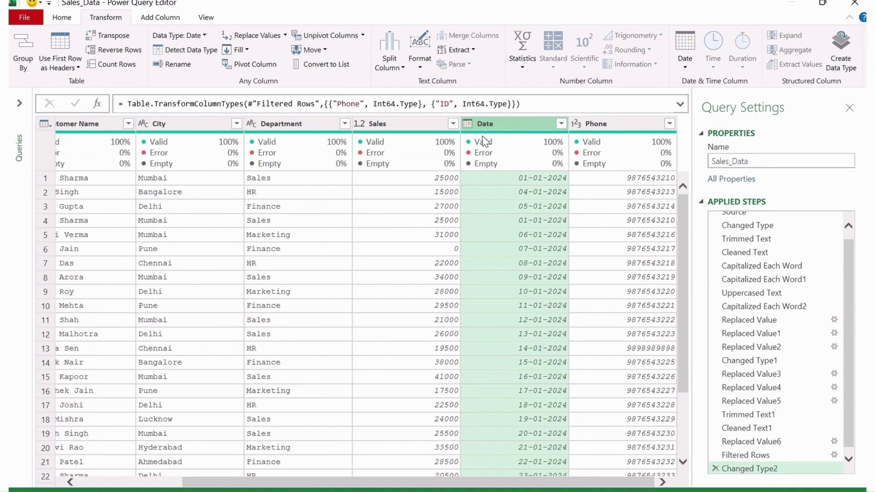
click(153, 16)
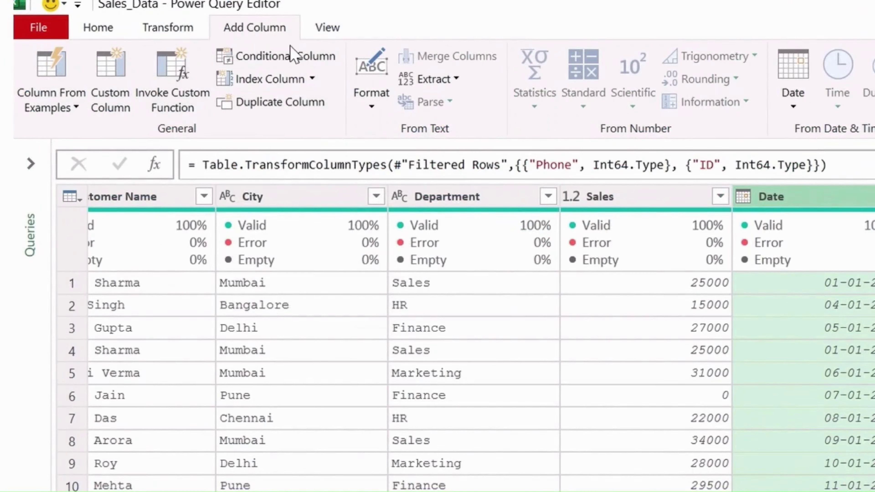
click(289, 59)
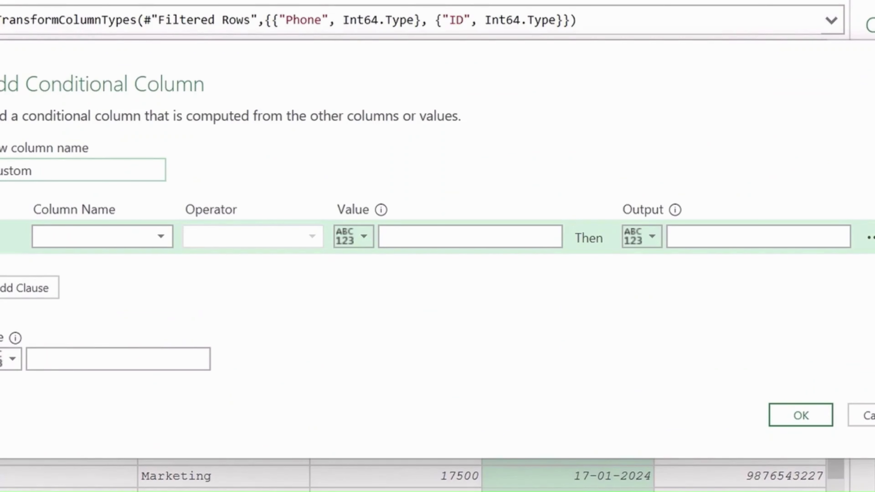
double_click(16, 171)
text(S)
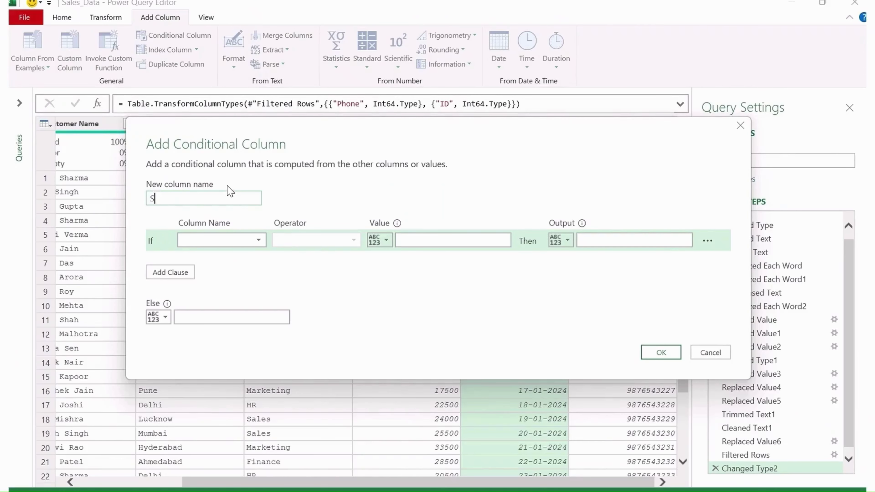
text(ales Category)
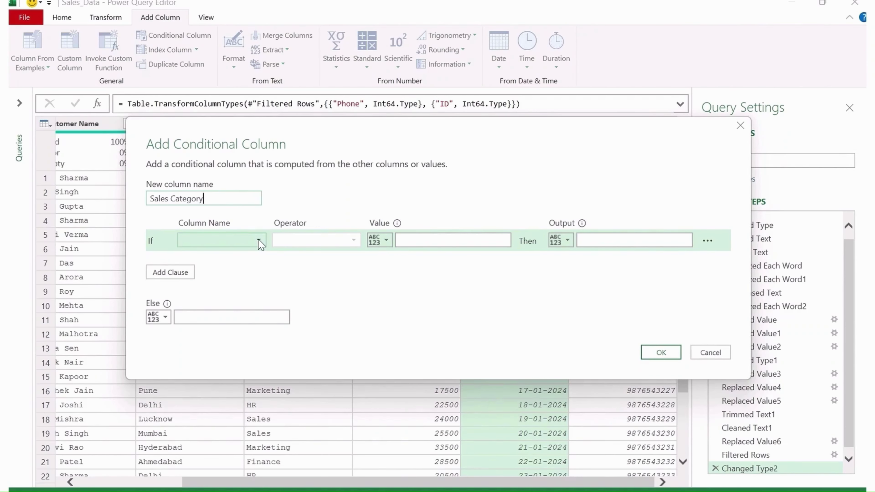
- Define the Sales Category condition as Sales is greater than 30000
click(219, 243)
click(217, 309)
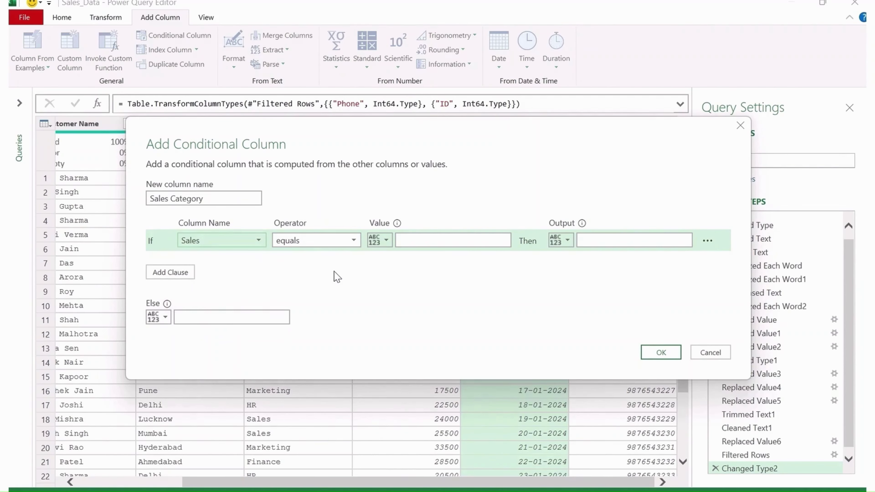
click(317, 240)
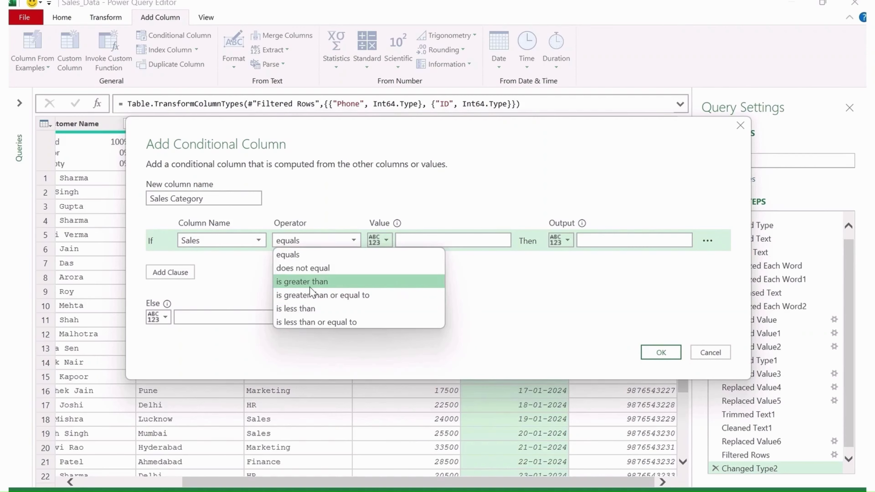
click(310, 286)
click(425, 243)
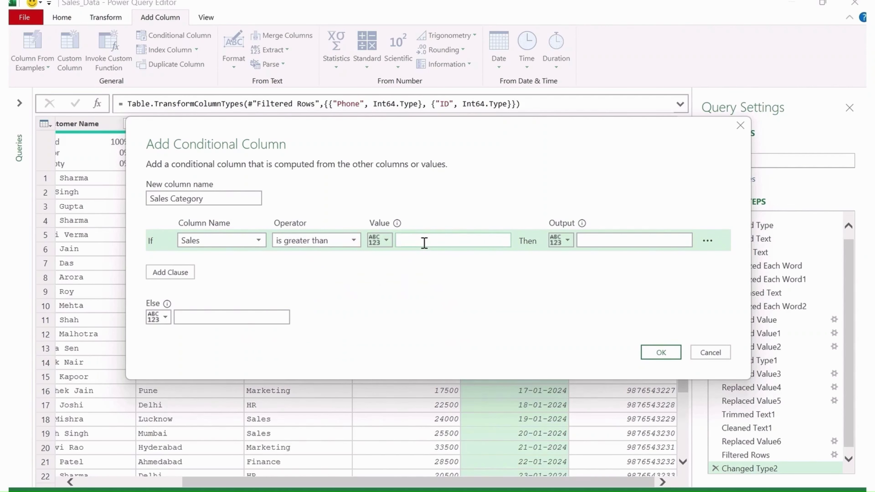
text(30000)
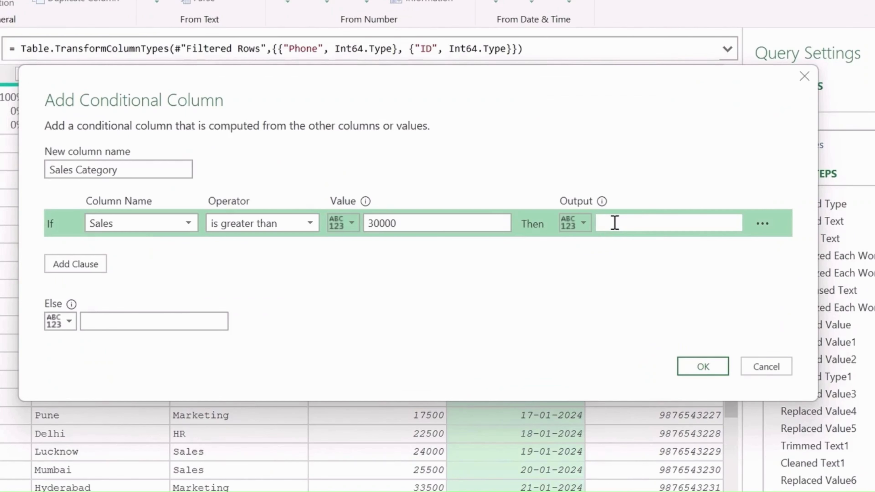
- Set the condition's output to High and the else value to Medium, and create the Sales Category column
click(592, 240)
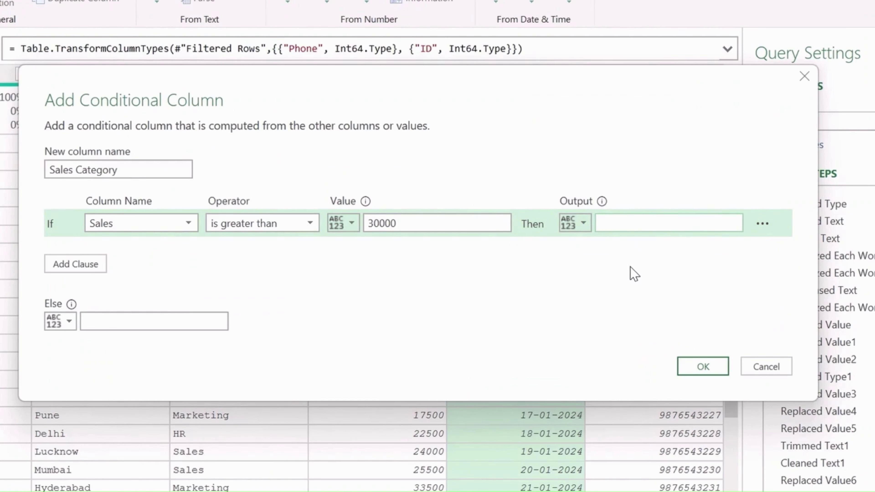
text(High)
click(154, 316)
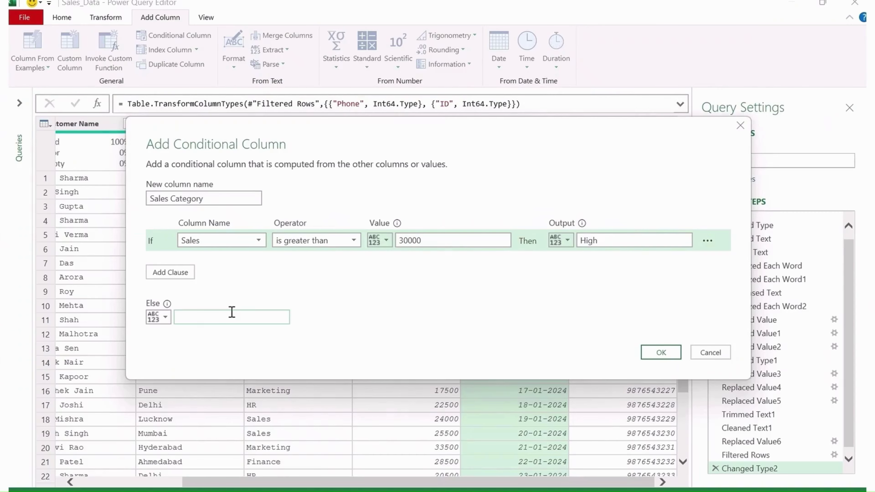
text(Medium)
click(378, 310)
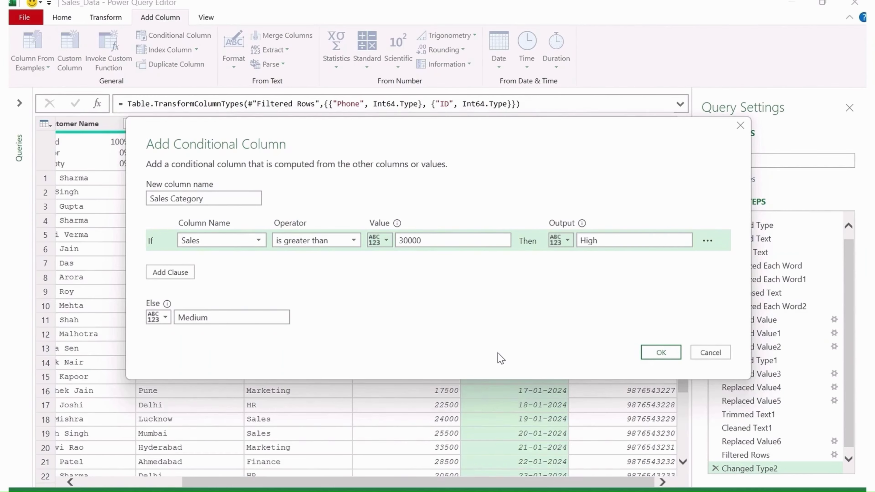
click(660, 353)
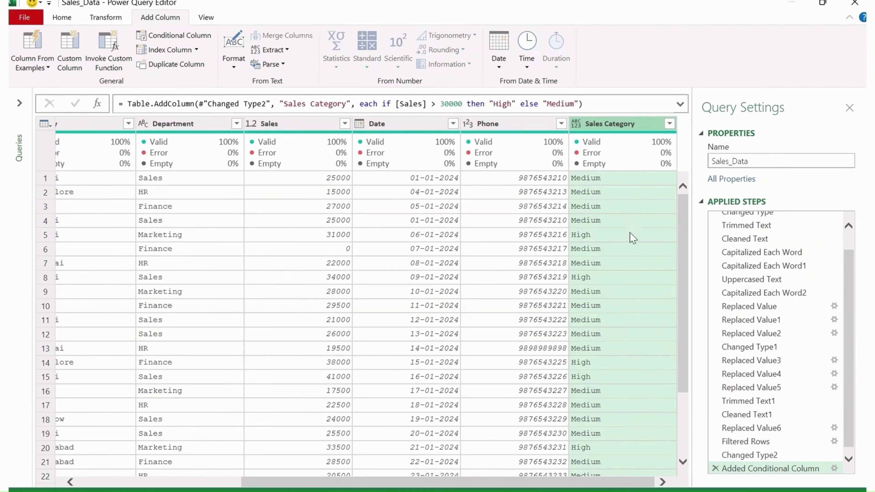
scroll(629, 286, down, 2)
scroll(642, 242, up, 2)
- Start a new custom column named Commission_Col
click(75, 67)
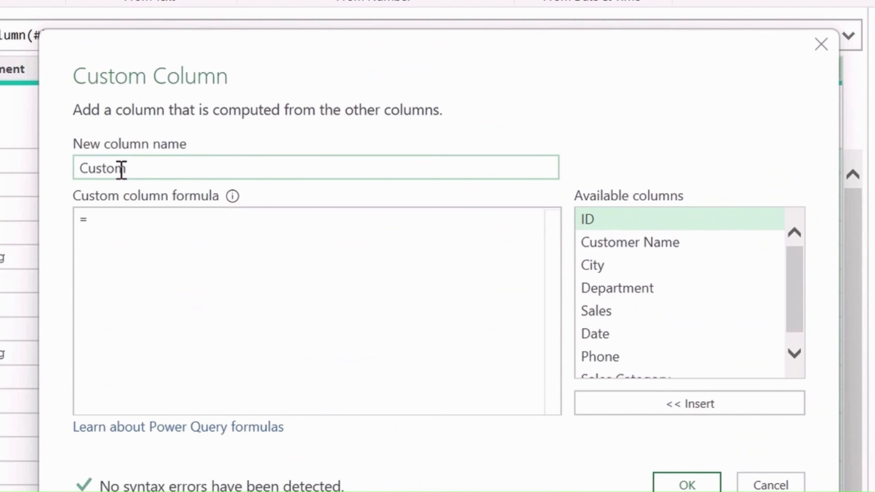
double_click(118, 170)
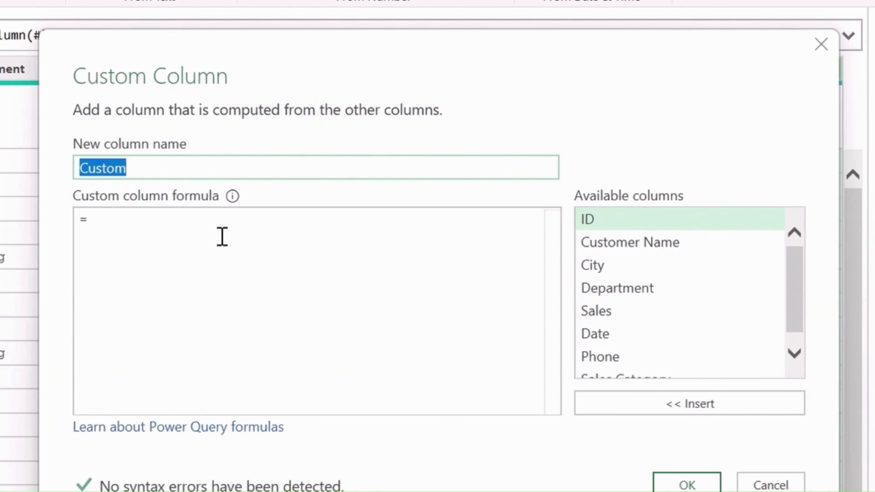
text(Commisio)
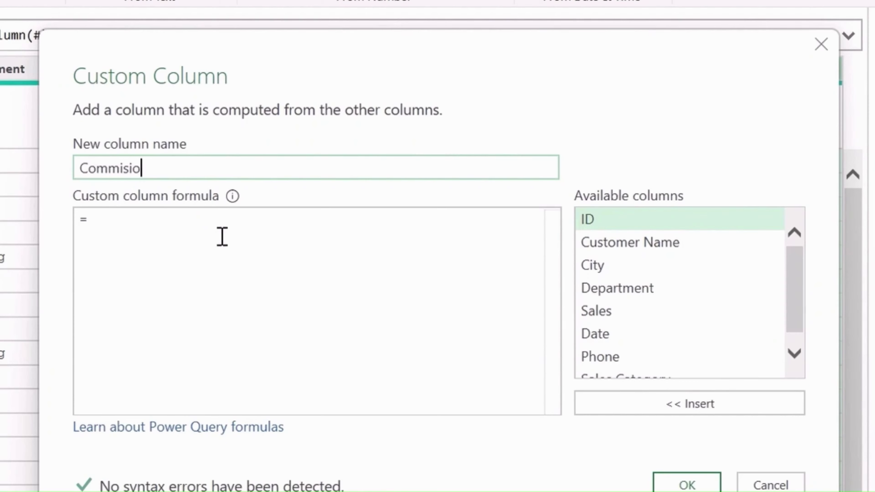
key(BackSpace)
key(BackSpace)
text(sion)
click(220, 241)
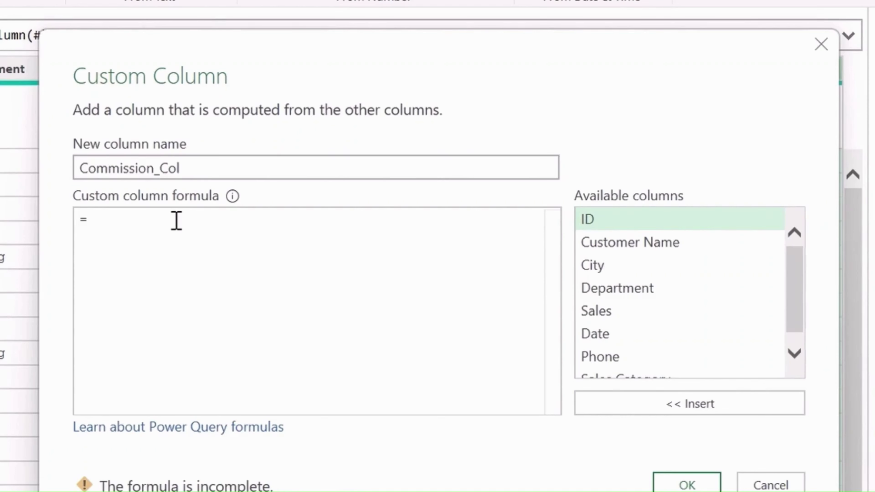
- Enter the formula [Sales]*0.1 for Commission_Col and create the column
double_click(608, 312)
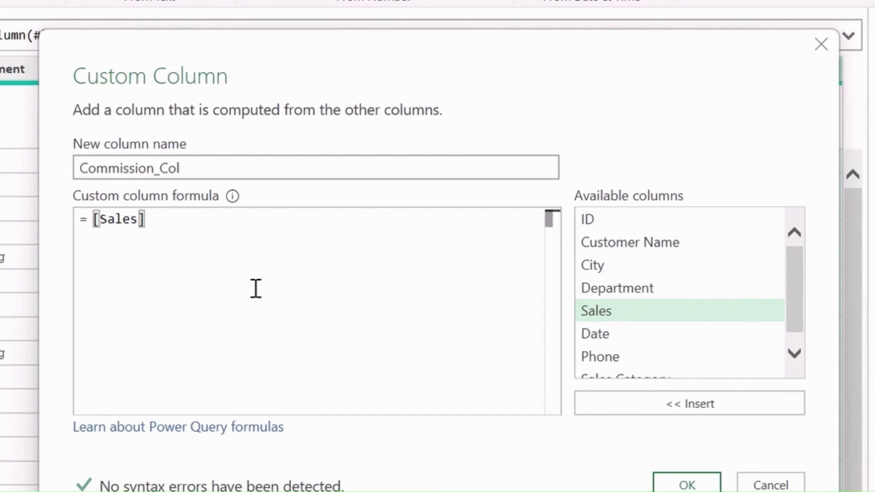
text(*)
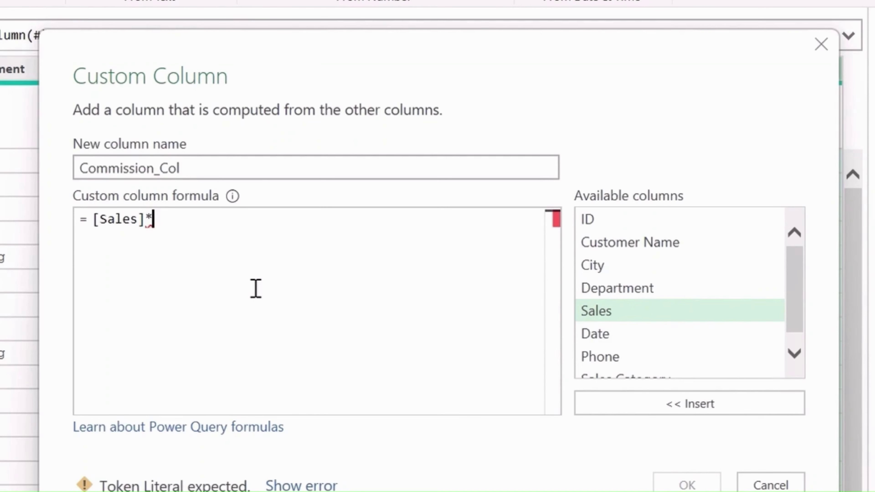
text(0.1)
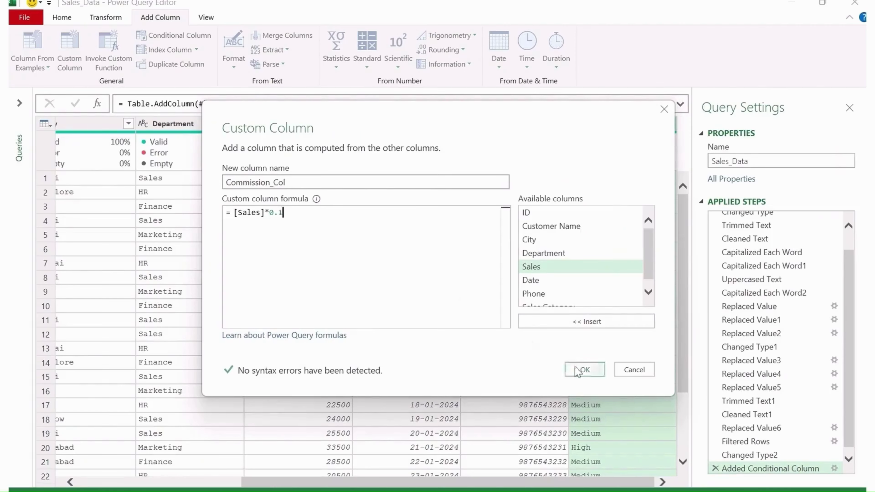
click(687, 484)
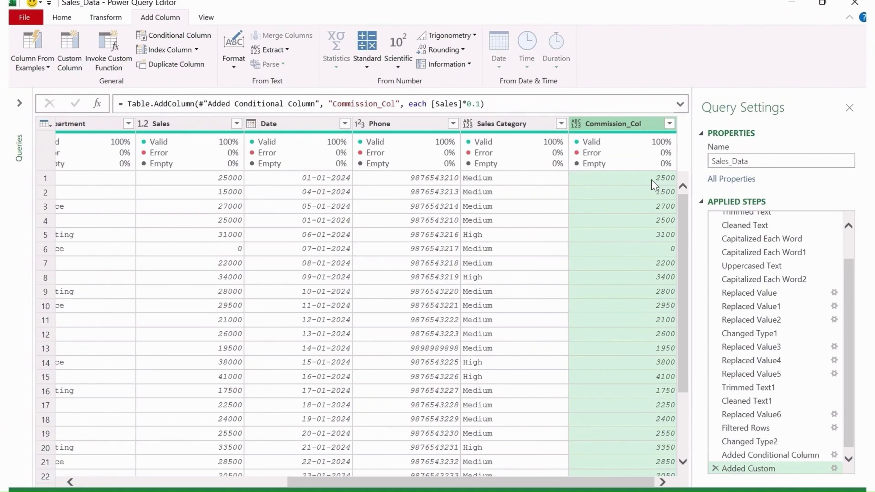
- Split the Customer Name column by the Space delimiter at each occurrence
drag(572, 482, 217, 487)
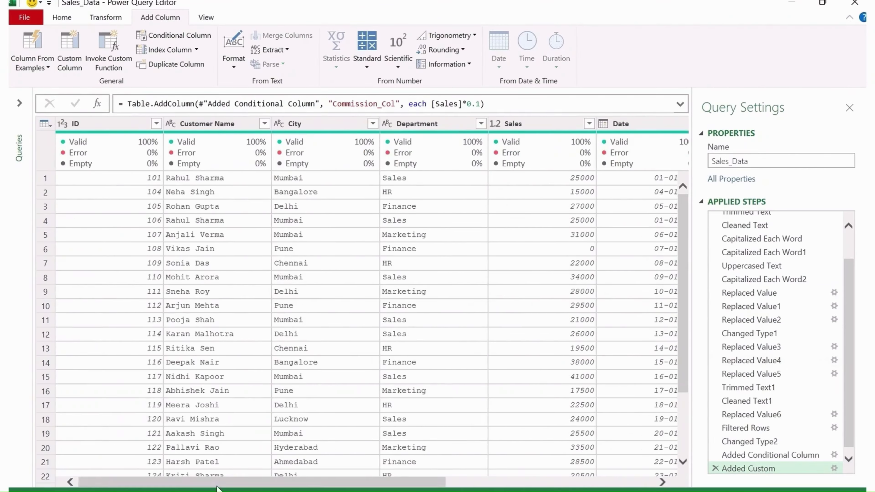
click(222, 128)
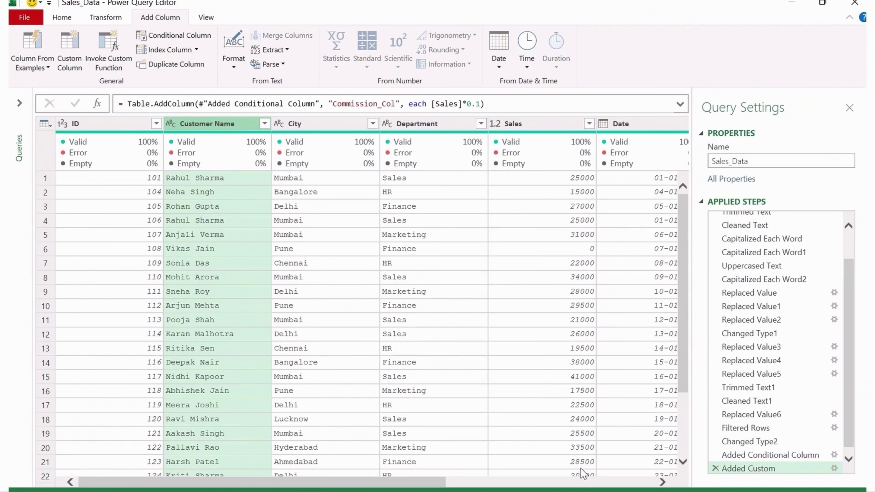
click(65, 19)
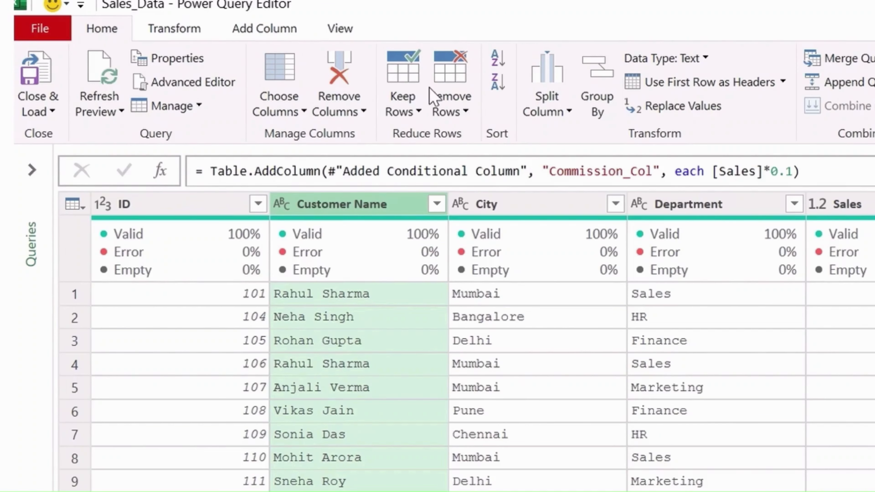
click(553, 82)
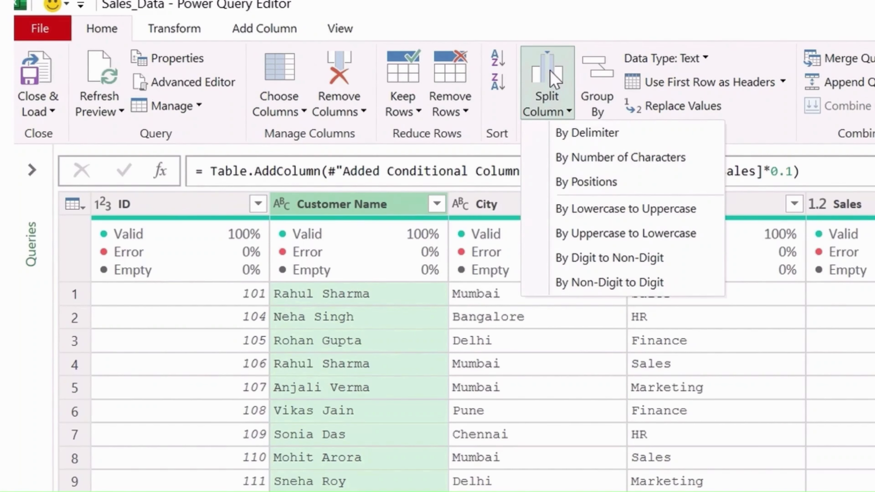
click(582, 136)
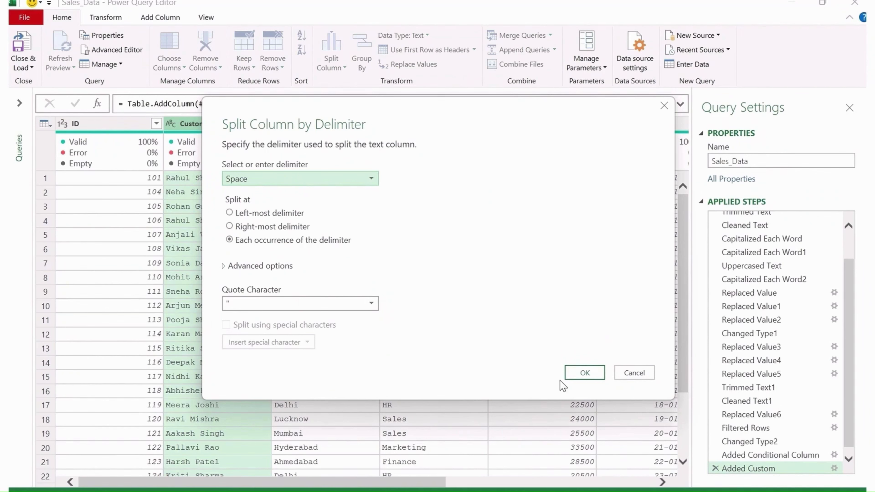
click(580, 372)
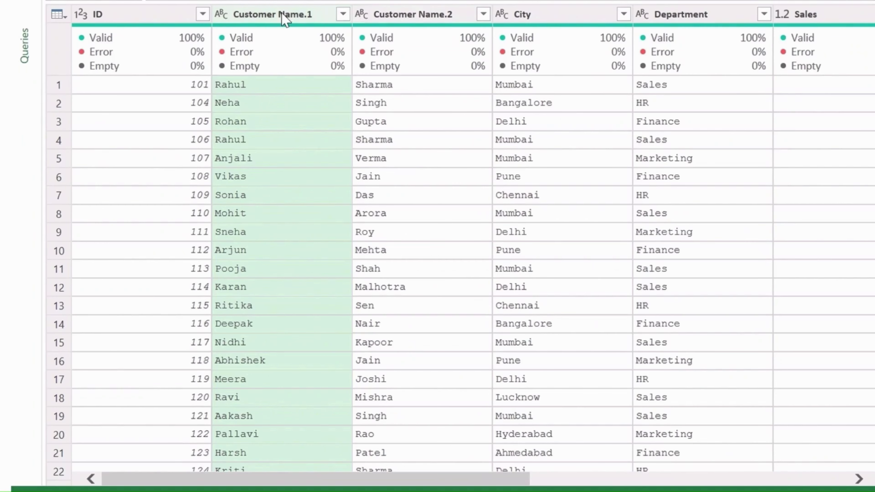
- Rename the two columns split from Customer Name as First Name and Last Name
double_click(283, 13)
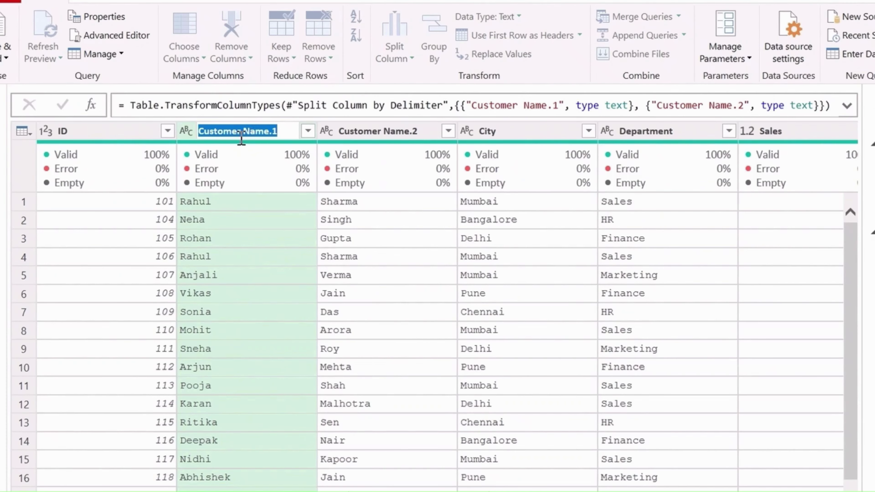
text(First Name)
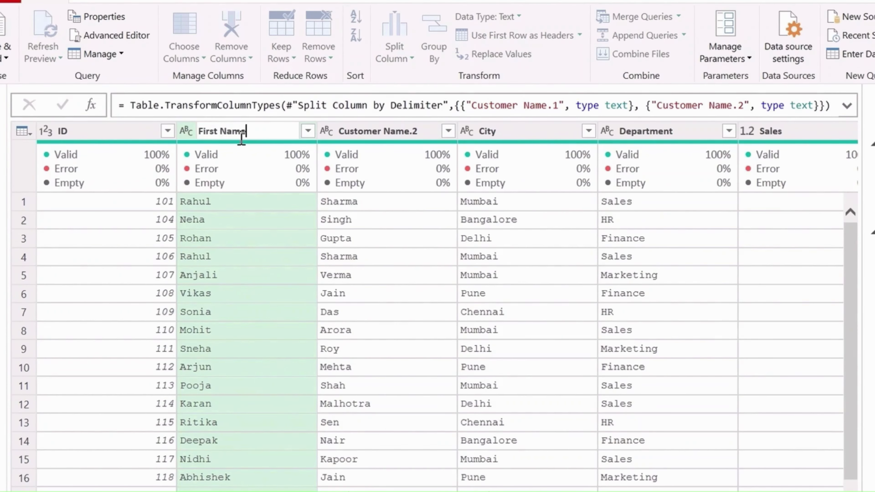
key(Return)
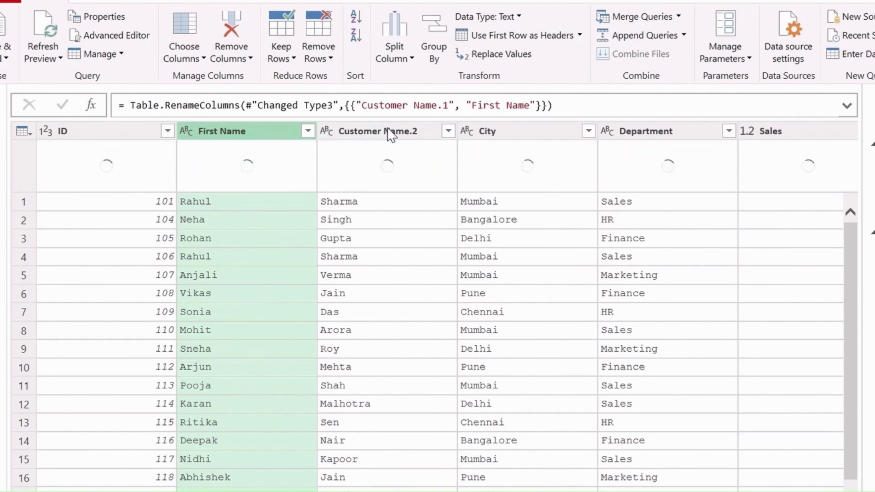
double_click(391, 133)
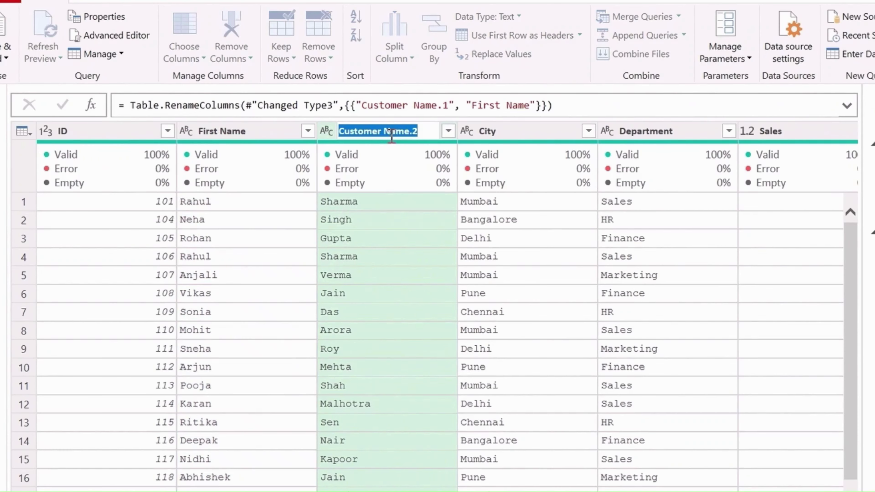
text(Last )
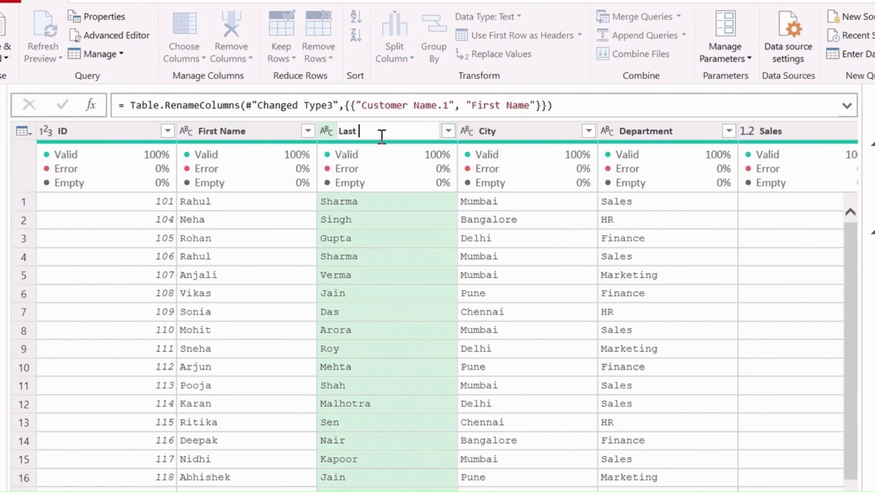
text(Name)
click(415, 230)
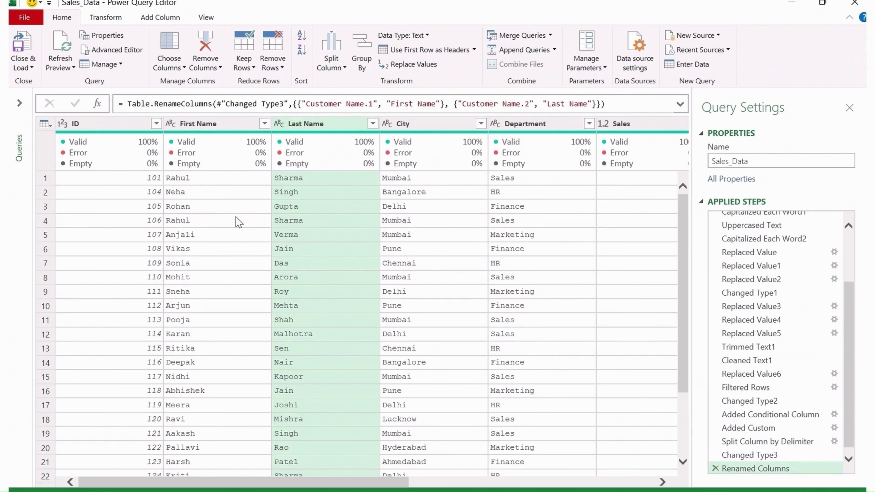
- Set up a Group By on Department that uses the Sum operation on the Sales column
click(361, 63)
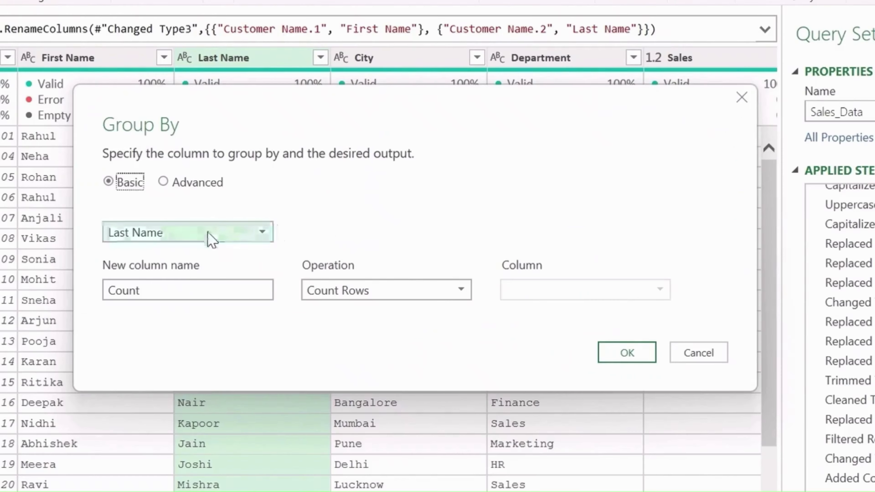
click(297, 246)
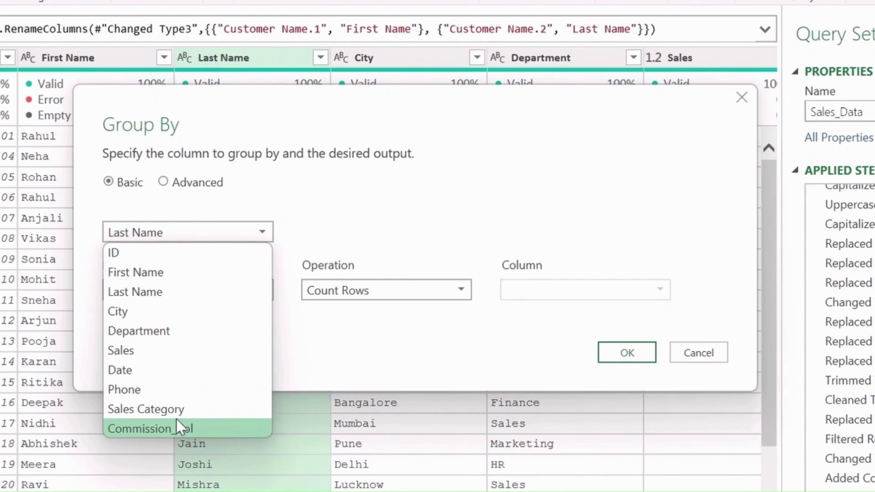
click(159, 333)
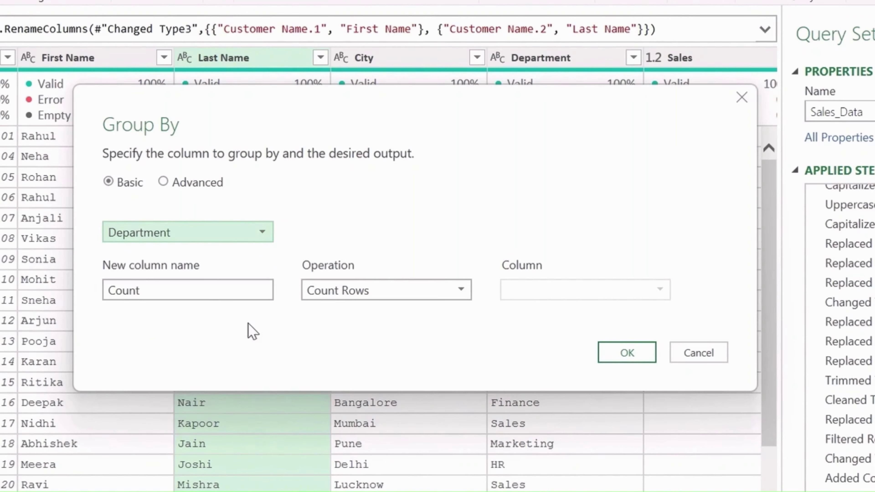
click(227, 293)
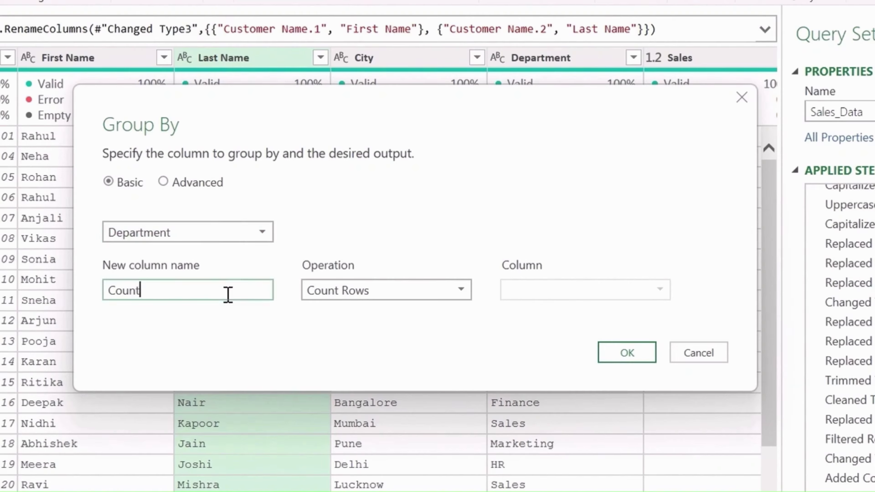
click(354, 297)
click(342, 312)
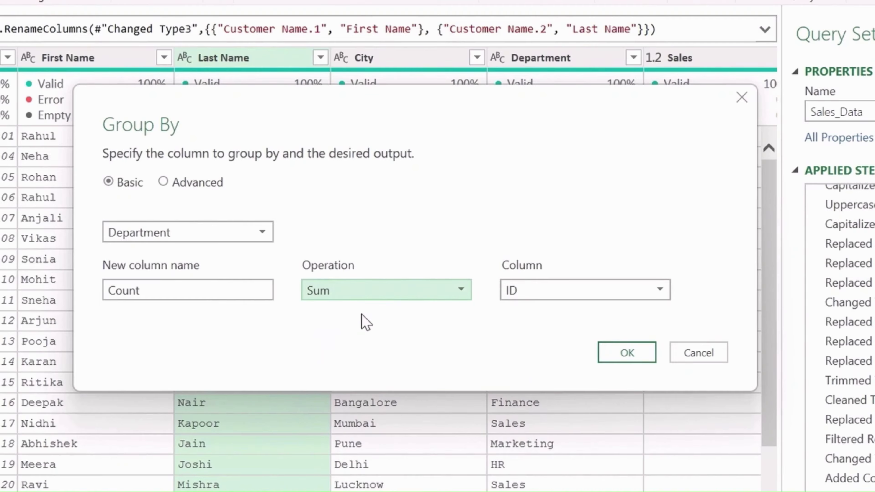
click(582, 292)
click(527, 410)
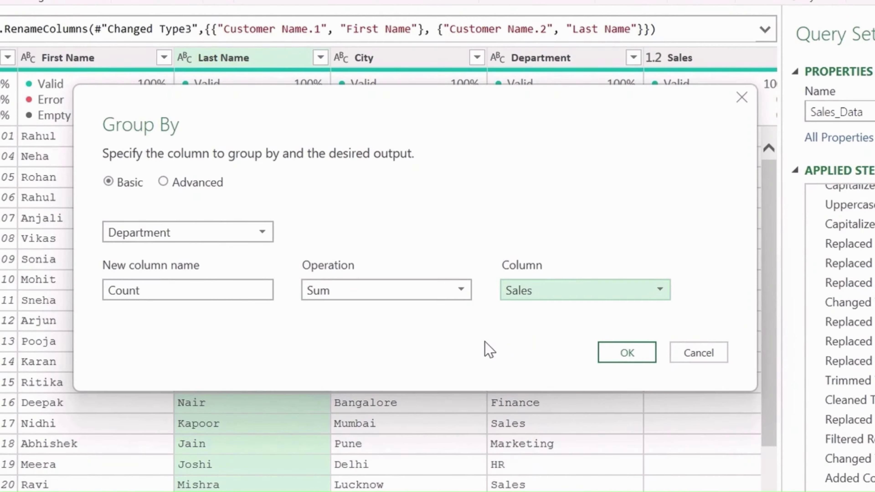
- Name the grouped column Summary View, and load the grouped query into the workbook
double_click(124, 290)
text(Su)
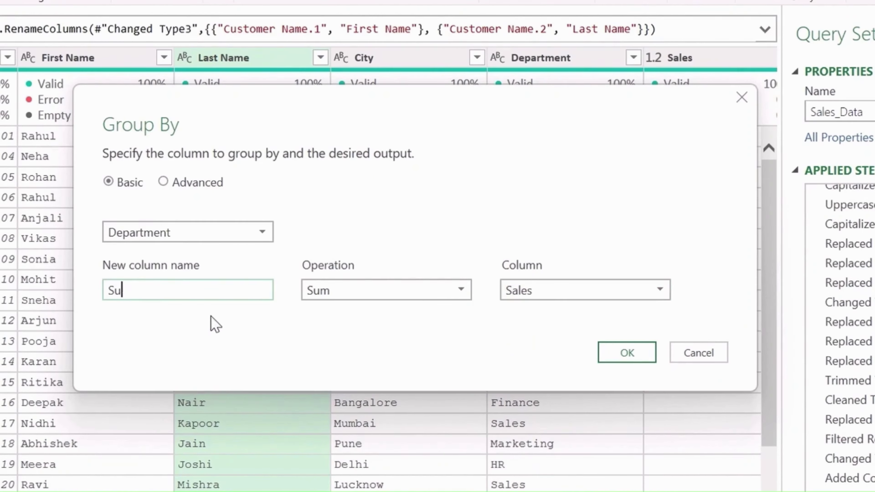
text(mmary View)
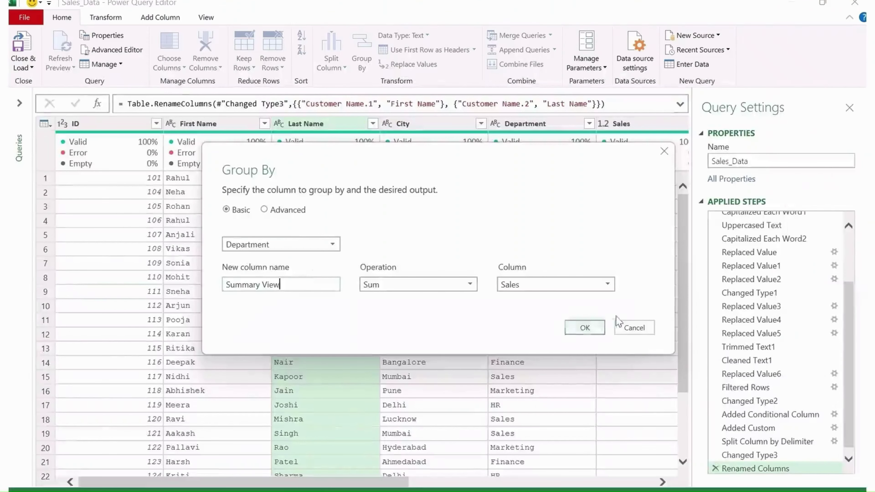
click(611, 356)
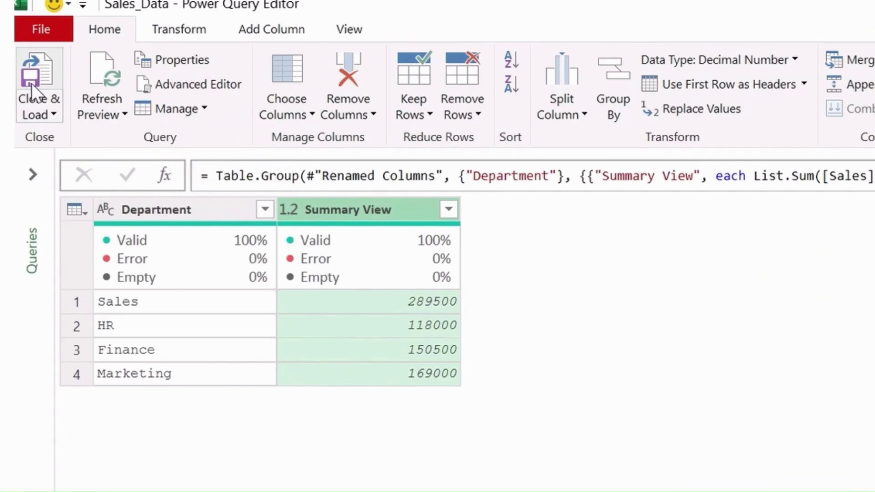
click(32, 90)
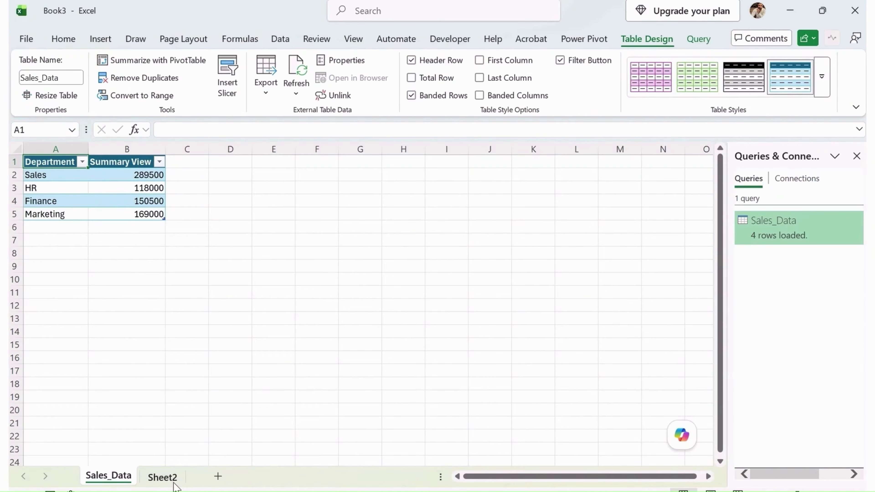
- On Sheet2, fill the last ID of the source table down into the four rows below it, A32:A35
click(162, 477)
scroll(100, 372, down, 2)
click(87, 369)
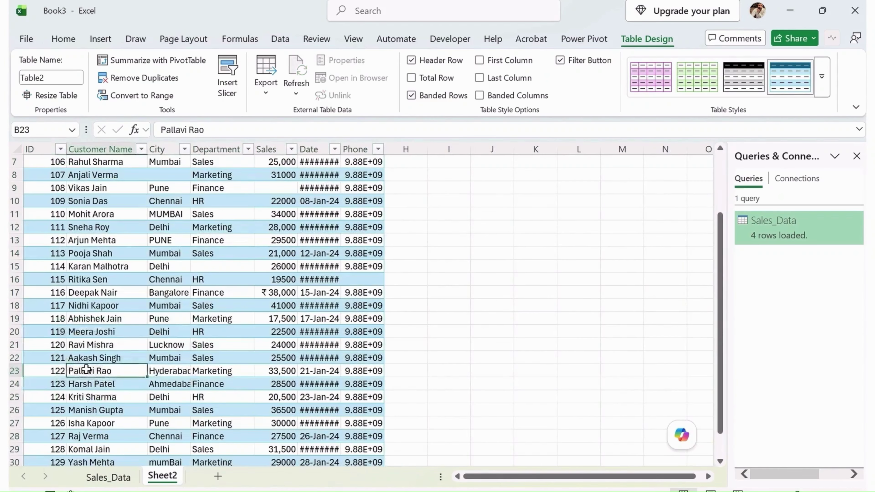
key(Left)
key(ctrl+Down)
key(Down)
key(Down)
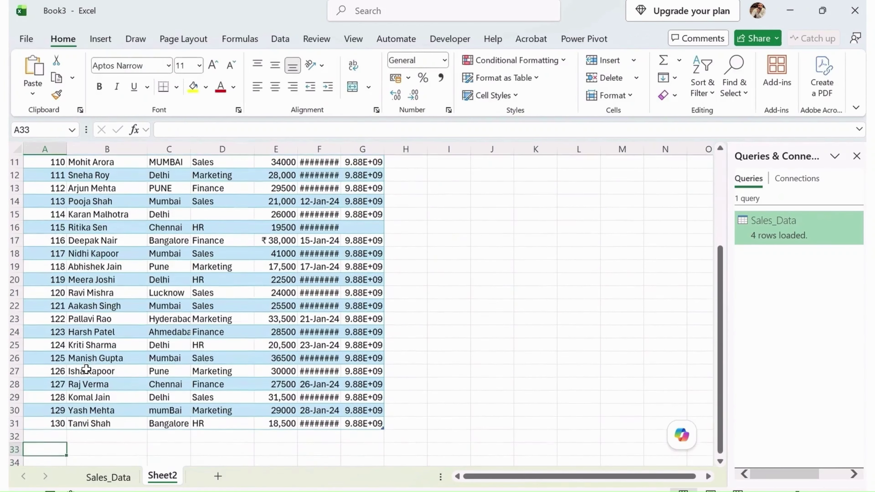
key(Up)
key(Up)
key(shift+Down)
key(shift+Down)
key(shift+Down)
key(shift+Down)
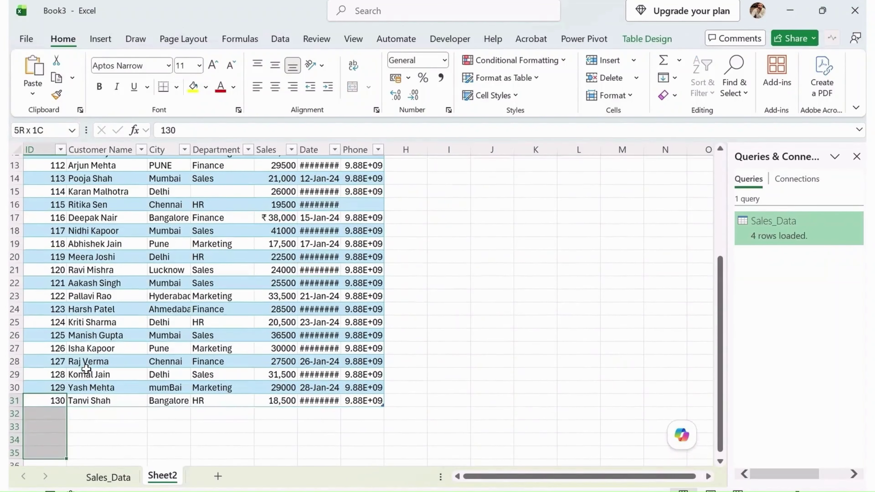
key(ctrl+d)
- Renumber the four new ID cells A32:A35 as 131, 132, 133 and 134
key(Down)
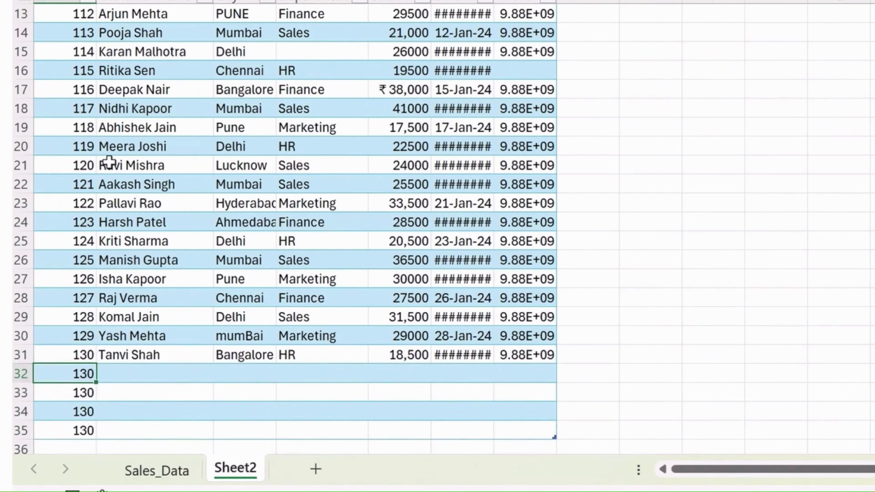
text(131)
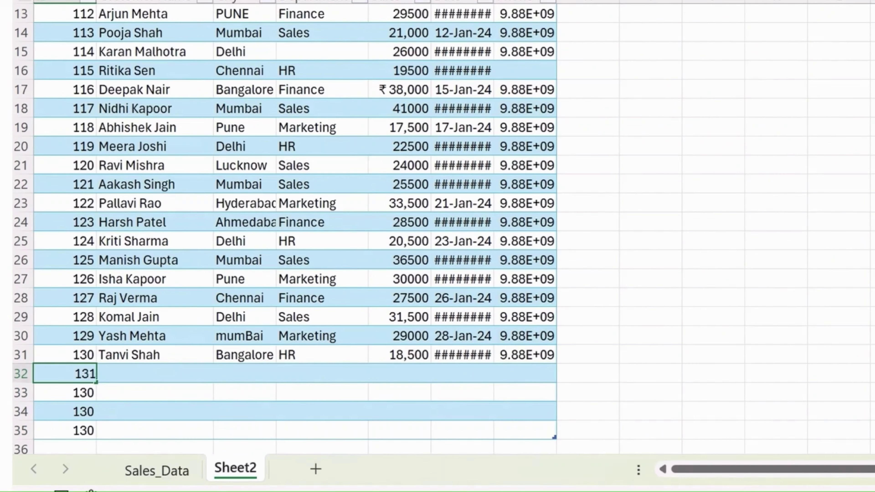
key(Return)
key(F2)
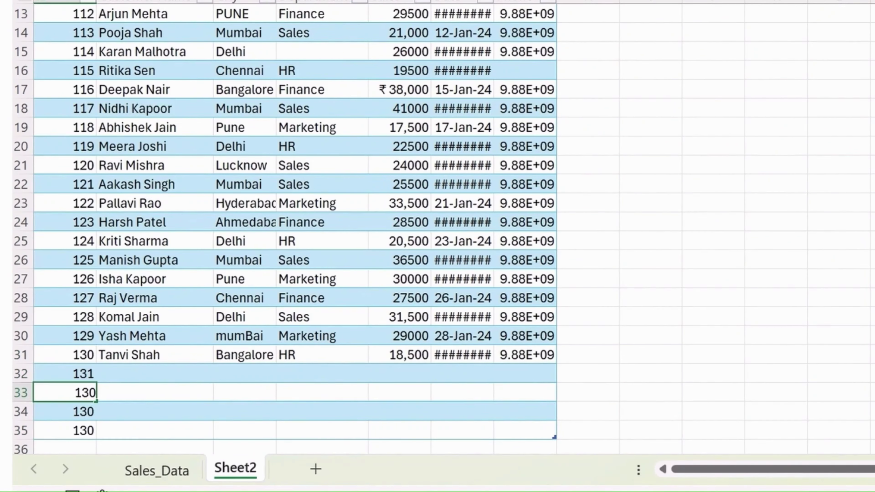
key(BackSpace)
text(2)
key(Return)
key(F2)
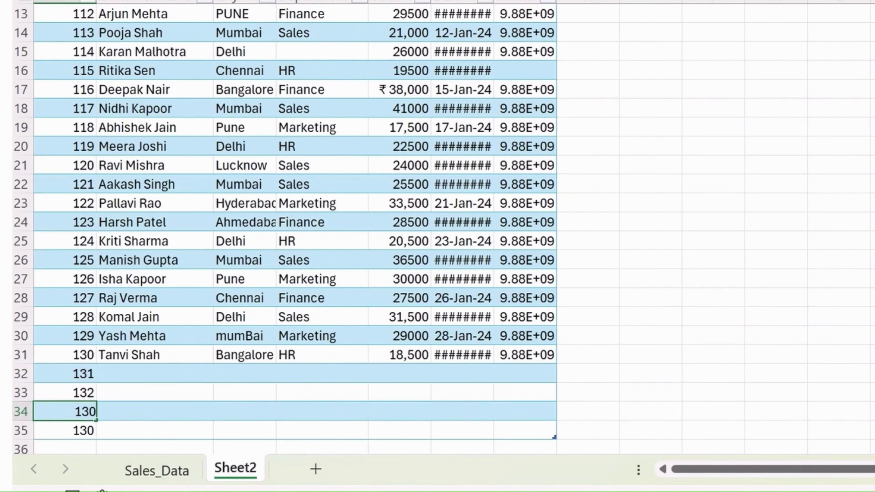
key(BackSpace)
text(3)
key(Return)
key(F2)
key(BackSpace)
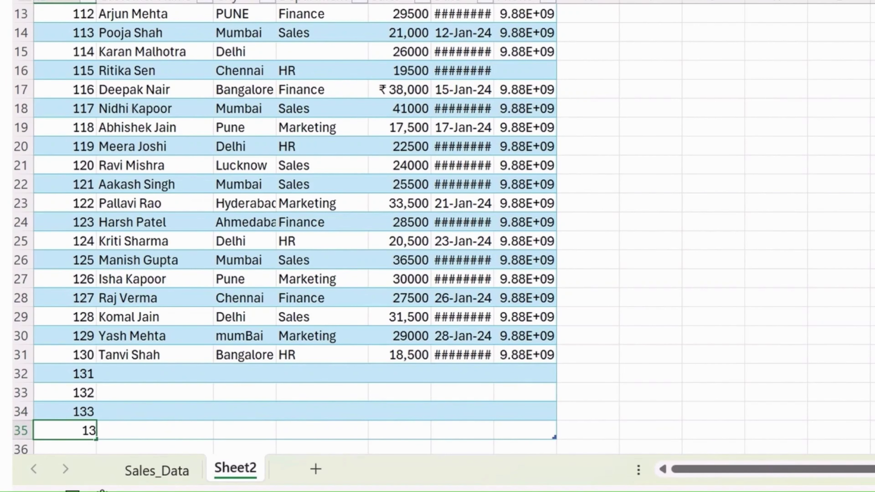
text(4)
key(Return)
- Extend the table by one more row by filling row 35 down, and set the ID in A36 to 135
scroll(39, 335, down, 1)
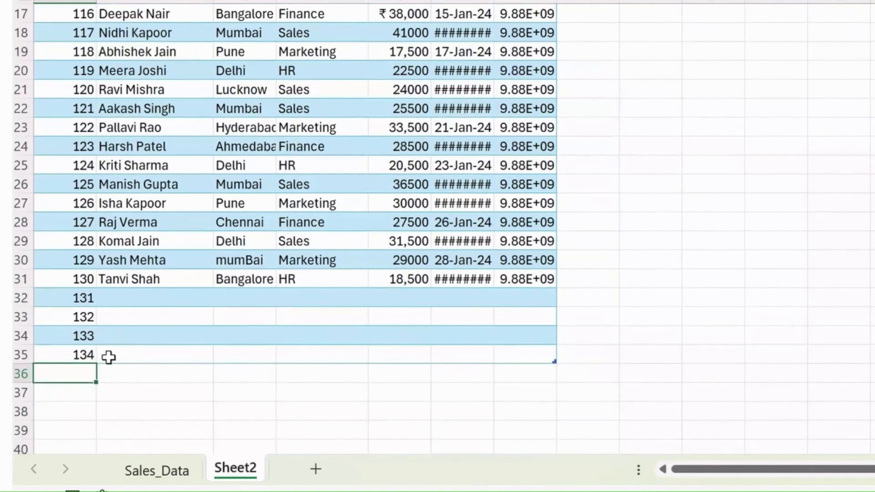
drag(93, 357, 517, 379)
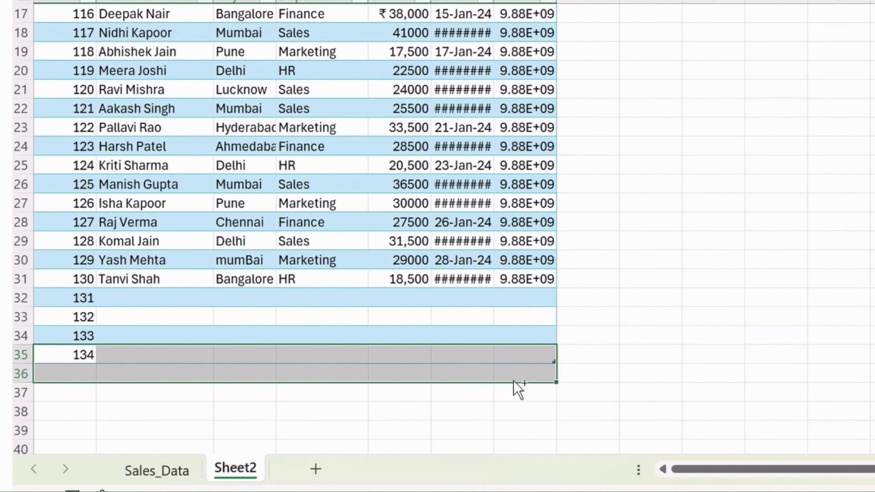
key(ctrl+d)
click(81, 373)
key(F2)
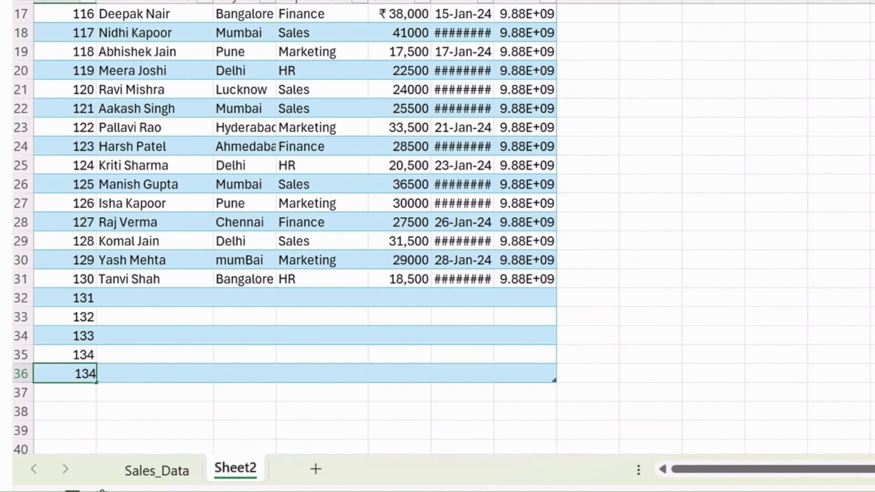
key(BackSpace)
text(5)
key(Return)
- Enter the customers' full names for the first two new rows, in cells B32 and B33
key(Right)
key(Up)
key(Up)
key(Up)
key(Up)
key(Up)
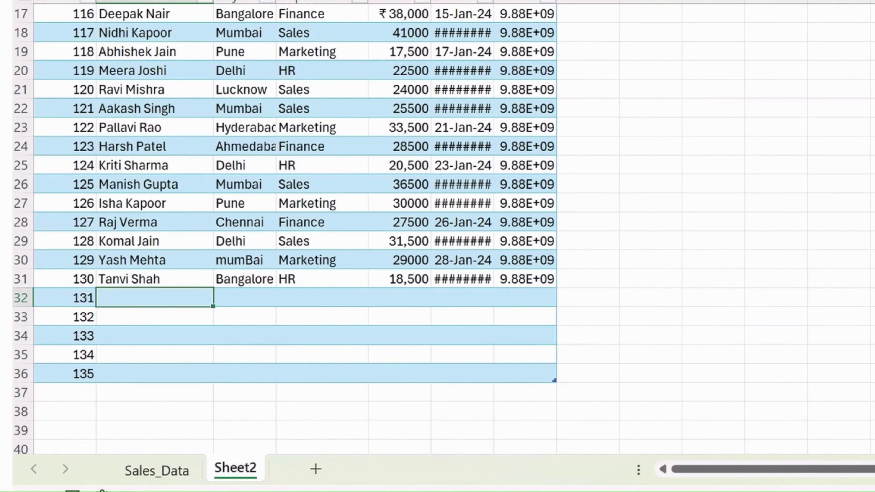
key(Down)
key(Up)
text(V)
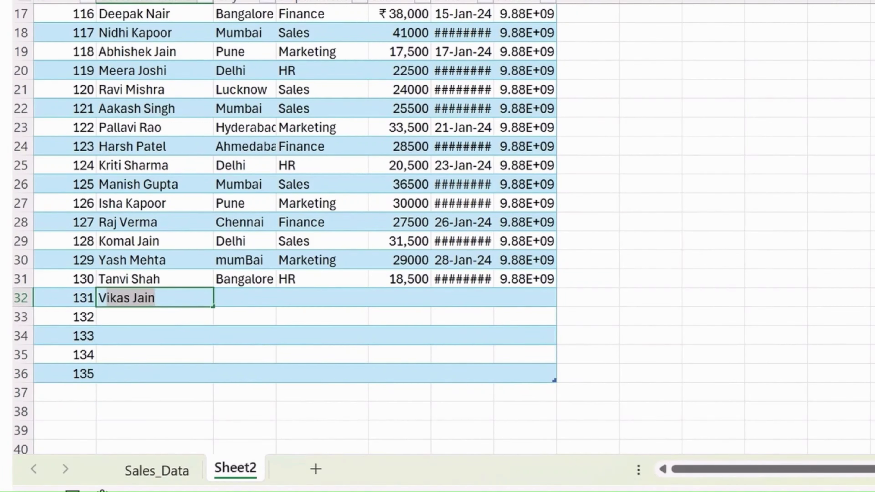
text(inod Ty)
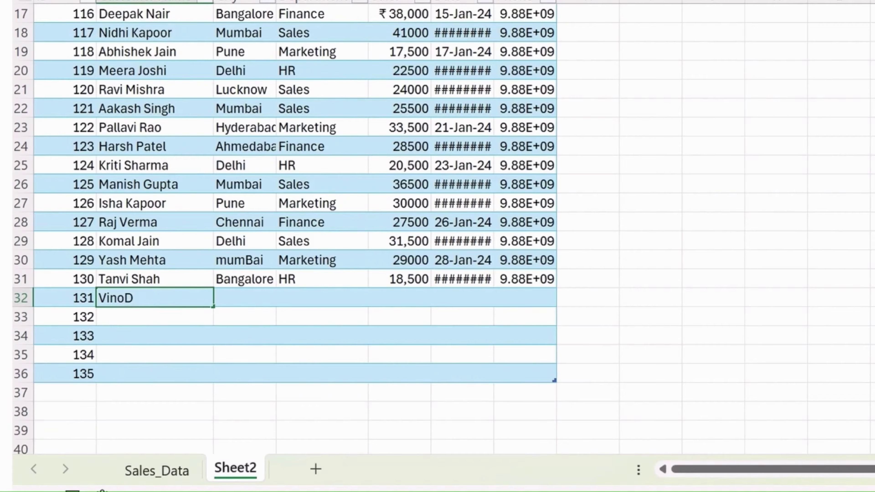
text(agi)
key(Return)
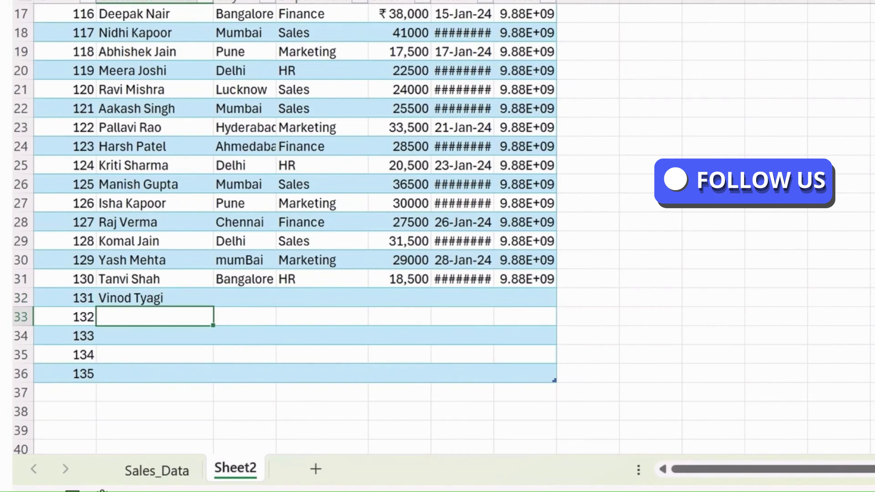
text(Vipul Sharma)
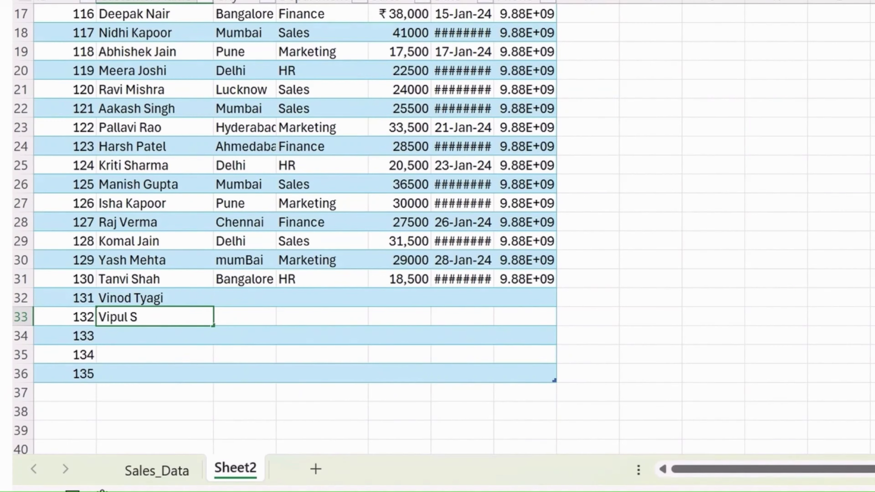
key(Return)
- Enter the customers' full names for the remaining three new rows, in cells B34 to B36
text(Pank)
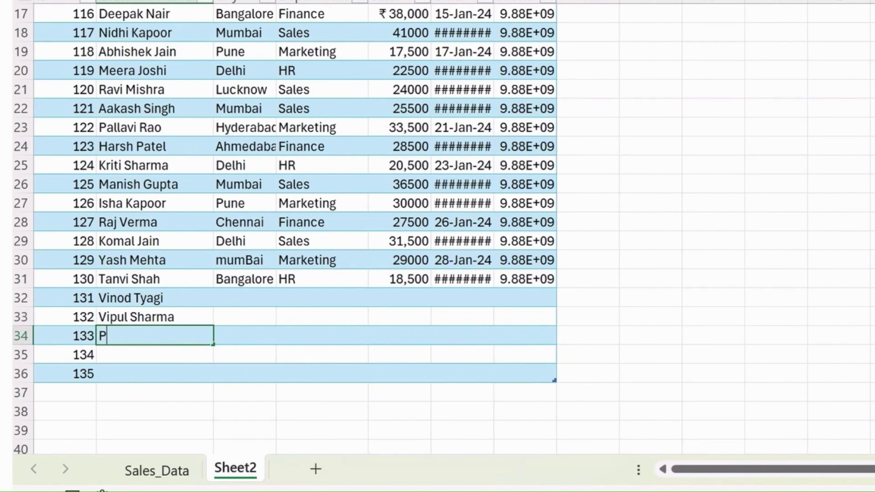
key(BackSpace)
text(kaj G)
text(pu)
key(BackSpace)
key(BackSpace)
text(upta)
key(Return)
text(Shekhar Namdeo)
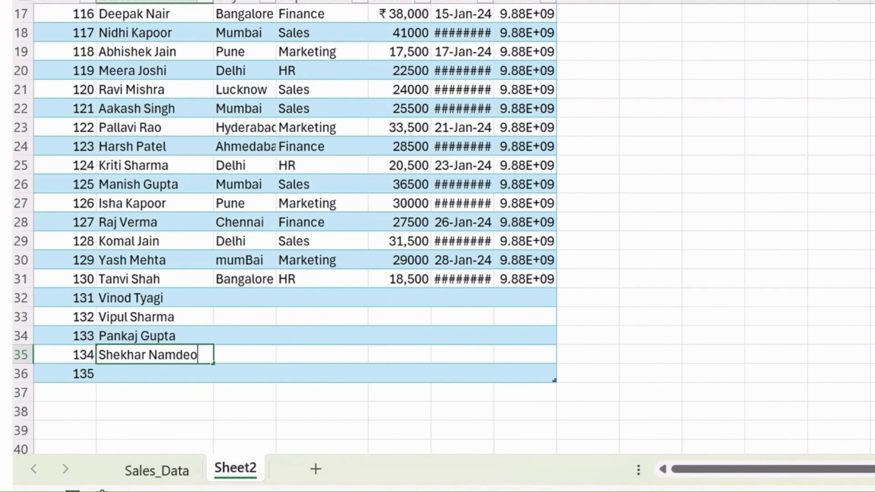
key(Return)
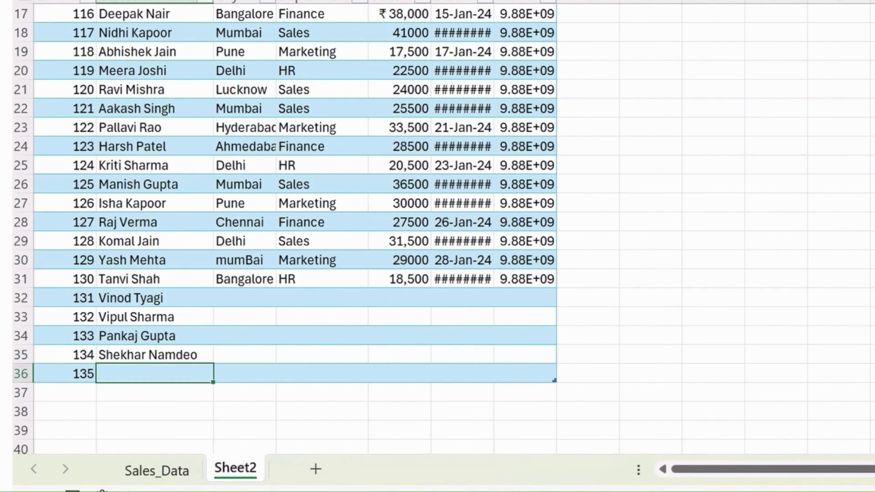
text(rupali chaka)
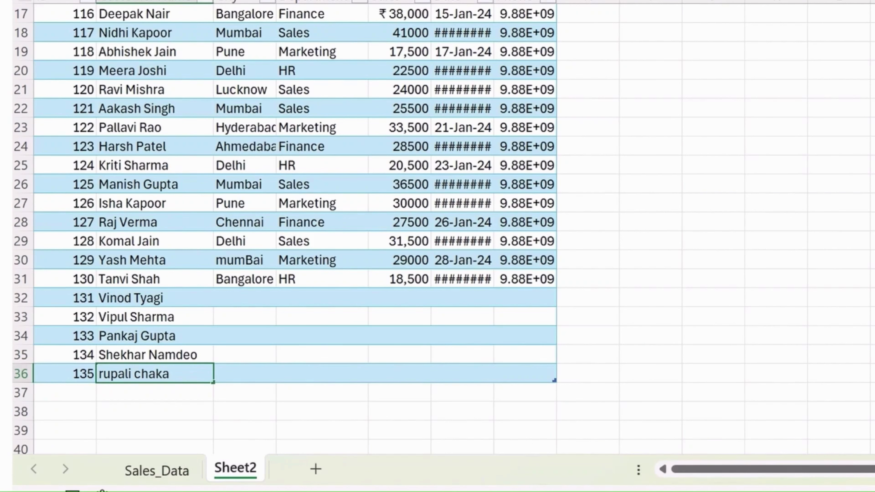
text(r)
key(Return)
- Copy the city Bangalore from row 31 into the City cells of rows 32 and 33
key(Right)
key(Up)
key(Up)
key(Up)
key(Up)
key(Up)
key(Up)
key(ctrl+c)
key(Down)
key(shift+Down)
key(ctrl+v)
key(Down)
- Enter the cities Mumbai, DELHI and Bangalore in the City cells of rows 34, 35 and 36
key(Up)
key(Up)
key(Up)
key(Down)
key(Down)
key(Down)
key(Down)
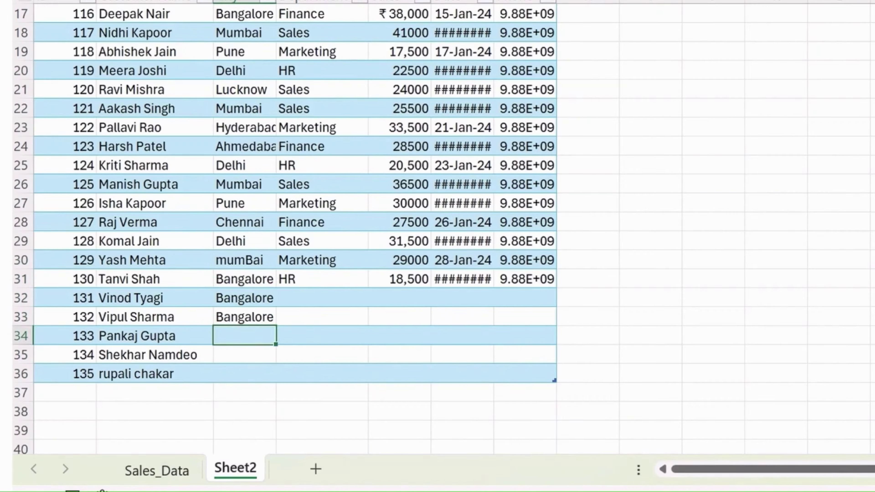
text(Mumbai)
key(Return)
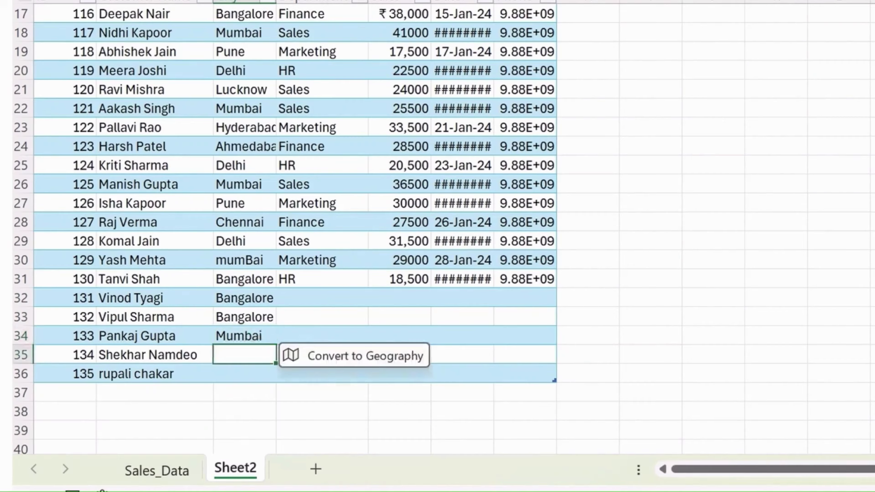
text(DELHI)
key(Return)
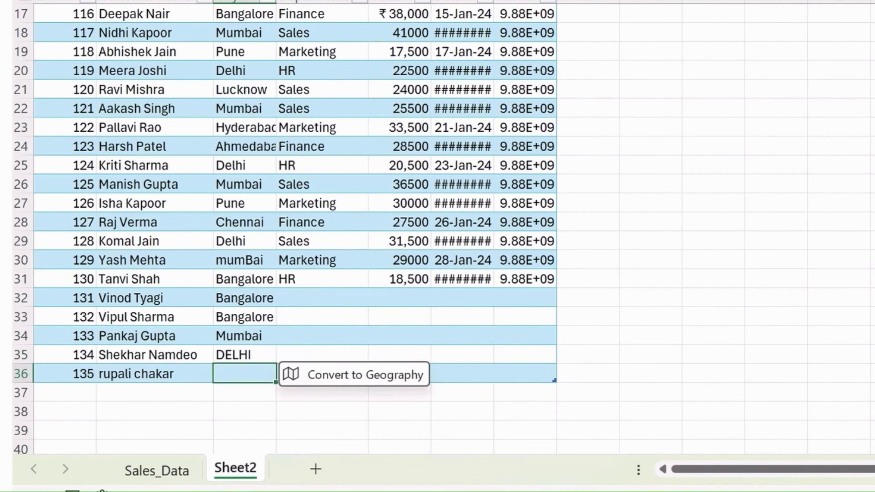
text(bangalore)
key(Tab)
- Fill the department HR from row 31 down into the Department cells of rows 32 and 33
key(Up)
key(Up)
key(Up)
key(Up)
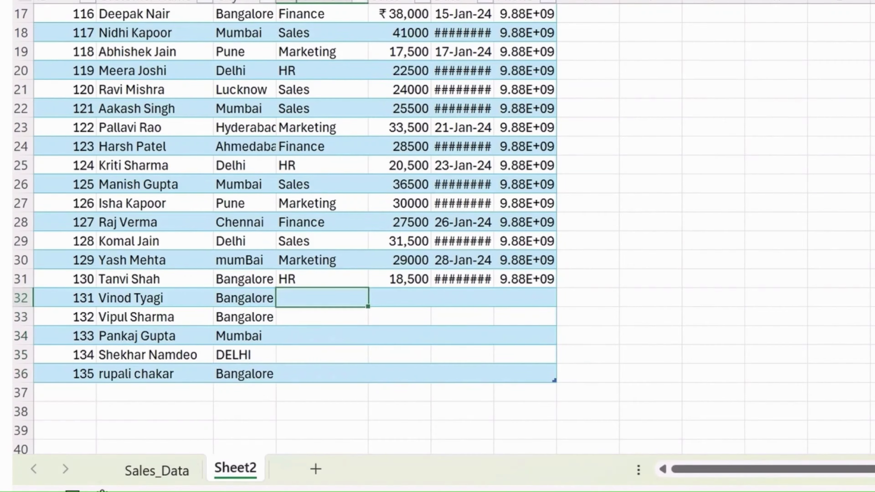
key(Up)
key(shift+Down)
key(shift+Down)
key(ctrl+d)
- Enter Marketing as the department in row 34
key(Down)
key(Down)
key(Down)
text(marketing)
key(Return)
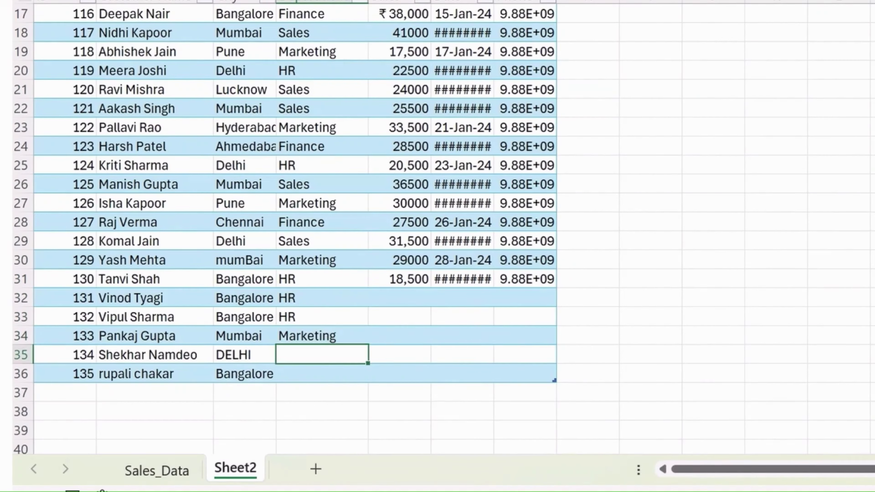
- Enter Sales as the department in rows 35 and 36
text(sales)
key(Return)
text(sales)
key(Return)
- Enter the sales amounts 56000, 90000, 78000, 80000 and 60000 in the Sales cells of rows 32 to 36
key(Up)
key(Right)
key(Up)
key(Up)
key(Up)
key(Up)
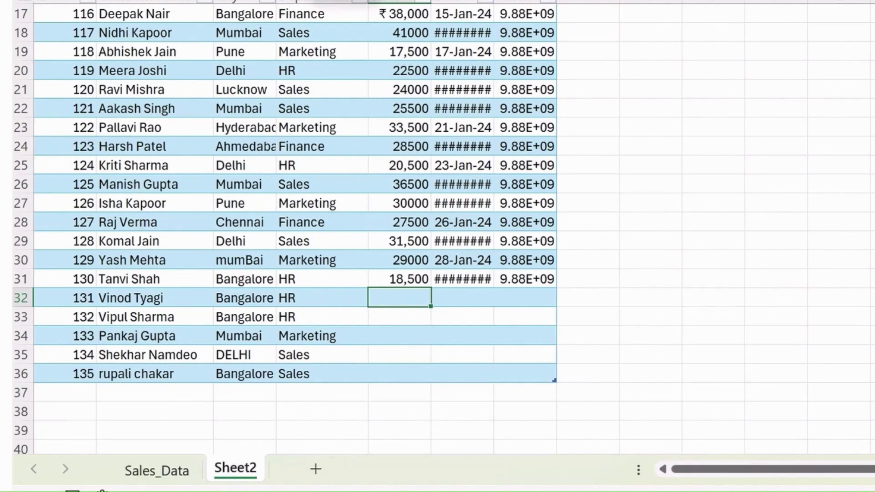
text(56000)
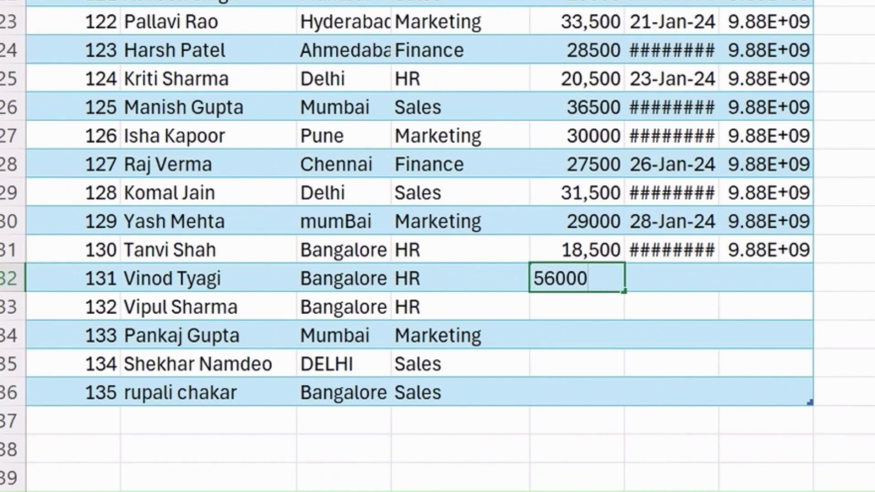
key(Return)
text(90000)
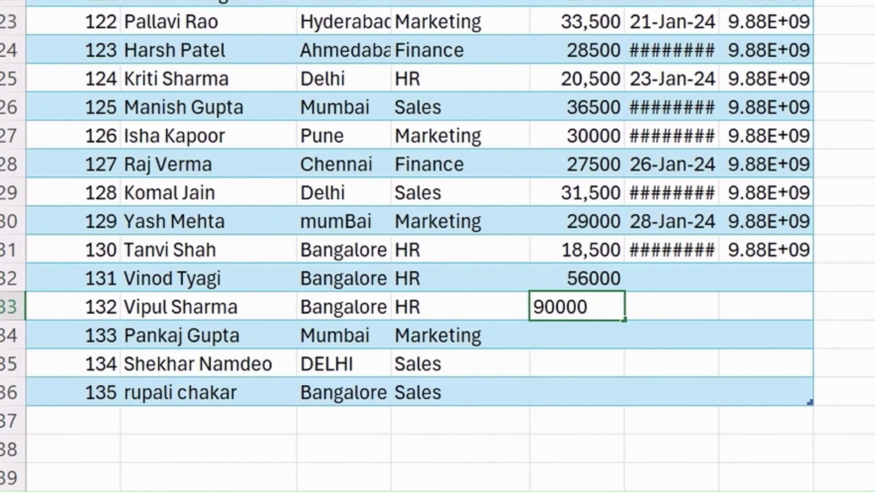
key(Return)
text(78000)
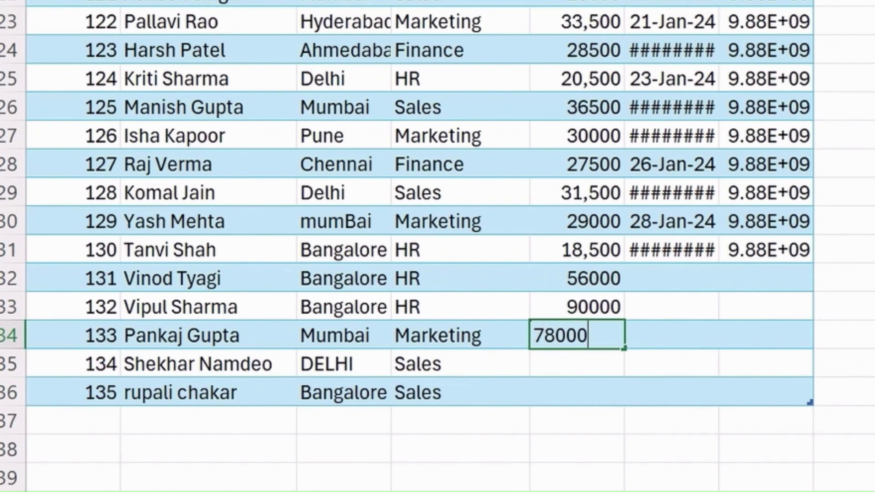
key(Return)
text(80000)
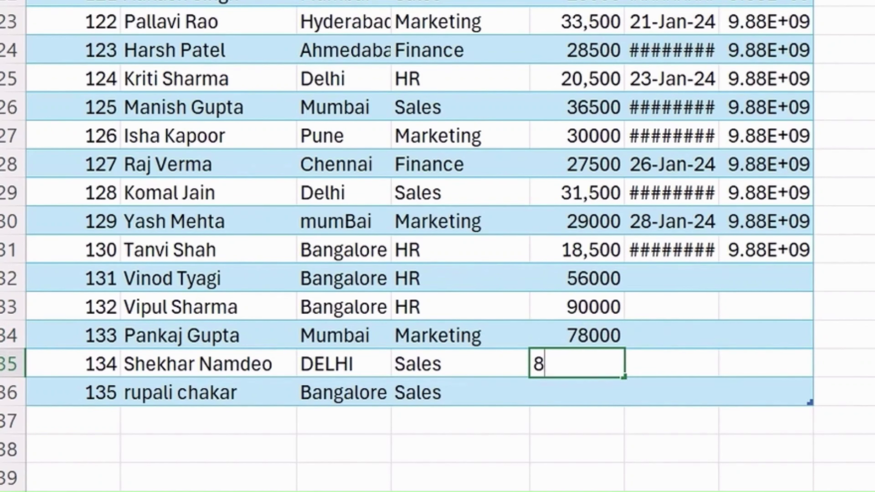
key(Return)
text(60000)
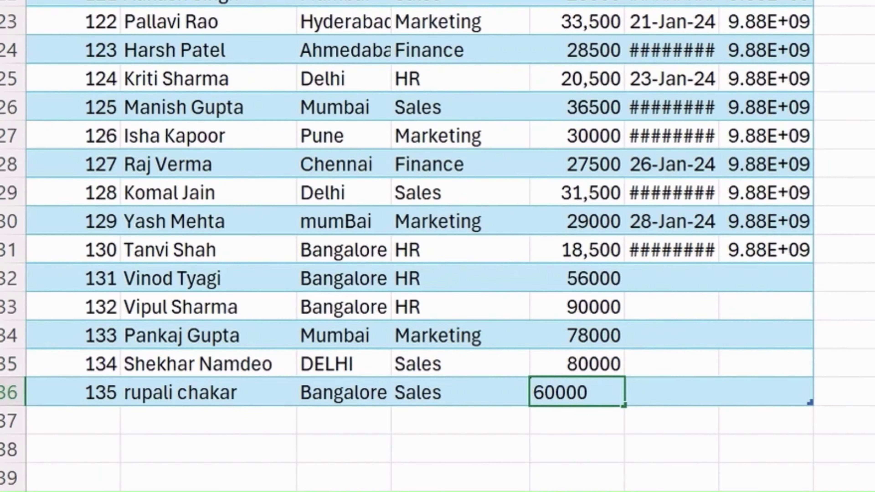
key(Tab)
- Insert the current date, 07-07-2026, in the Date cell of row 32
key(Up)
key(Up)
key(Up)
key(Up)
key(ctrl+semicolon)
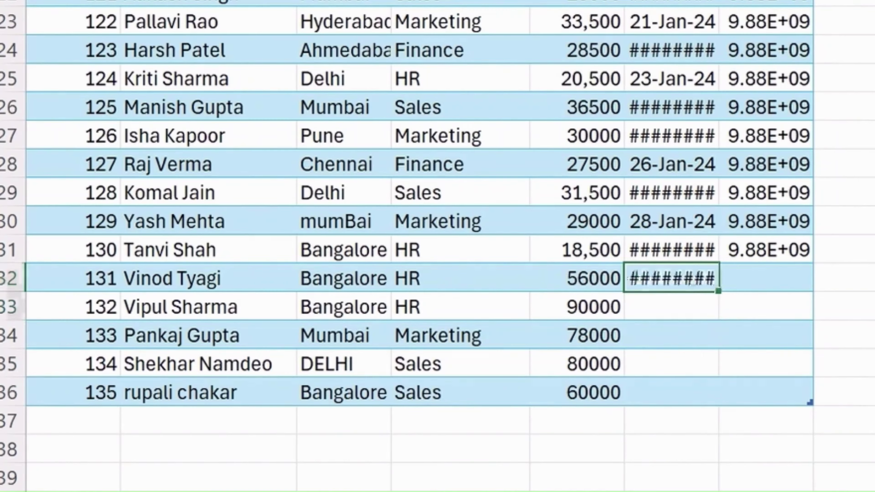
key(Return)
key(Up)
key(Down)
key(shift+Down)
key(shift+Down)
key(Up)
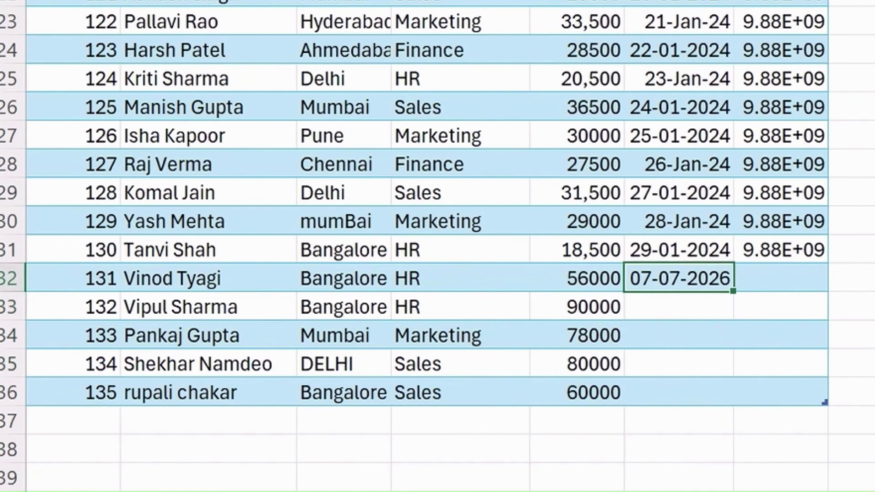
- Copy the date from row 32 into the Date cells of rows 33 to 36
key(ctrl+c)
key(shift+Down)
key(shift+Down)
key(shift+Down)
key(shift+Down)
key(ctrl+v)
- Enter the customer's phone number in the Phone cell of row 32
key(Right)
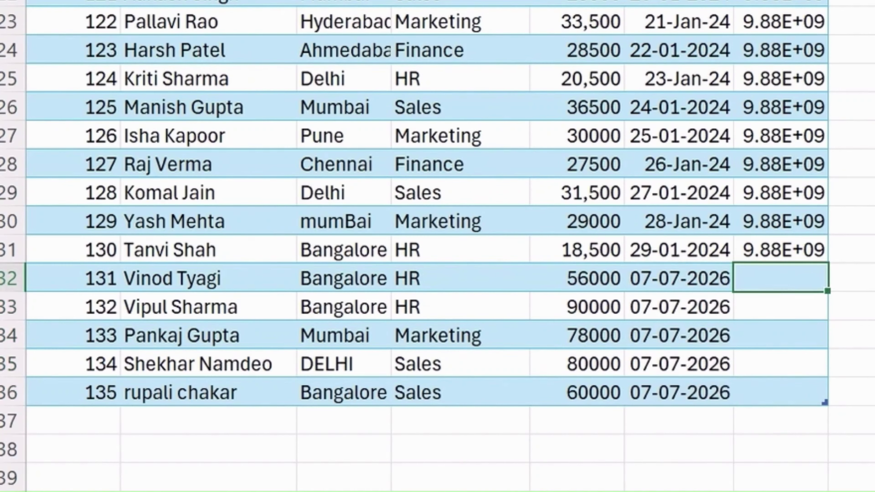
key(Up)
key(Down)
text(798789798)
key(Return)
- Fill the phone number from row 32 down into the Phone cells of rows 33 to 36
key(Up)
key(shift+Down)
key(shift+Down)
key(shift+Down)
key(shift+Down)
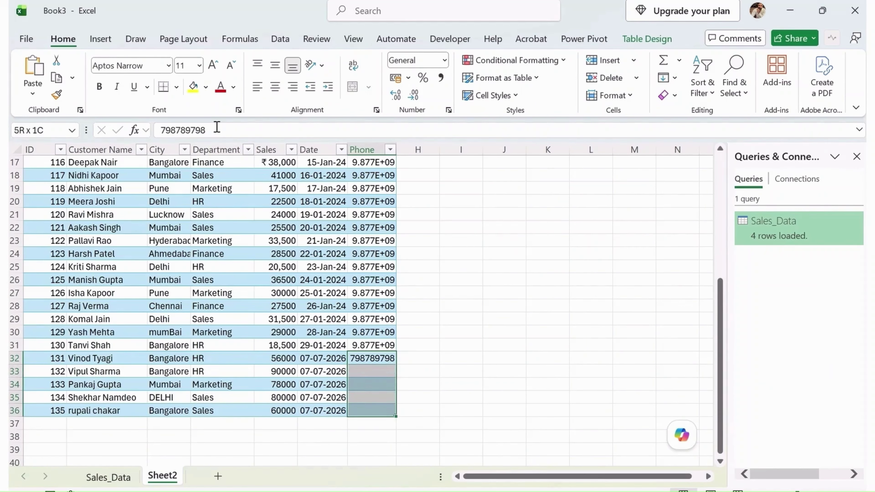
key(ctrl+d)
key(Left)
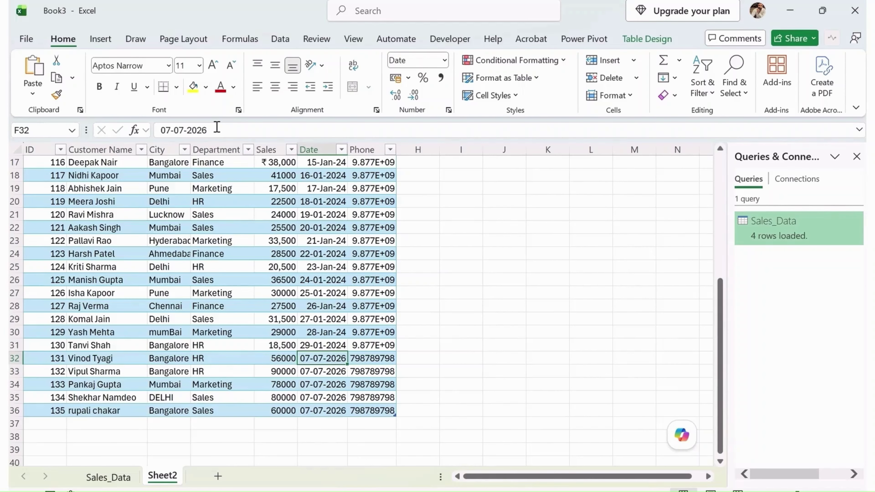
- Refresh all queries from the department summary table on the Sales_Data sheet
click(113, 478)
click(127, 201)
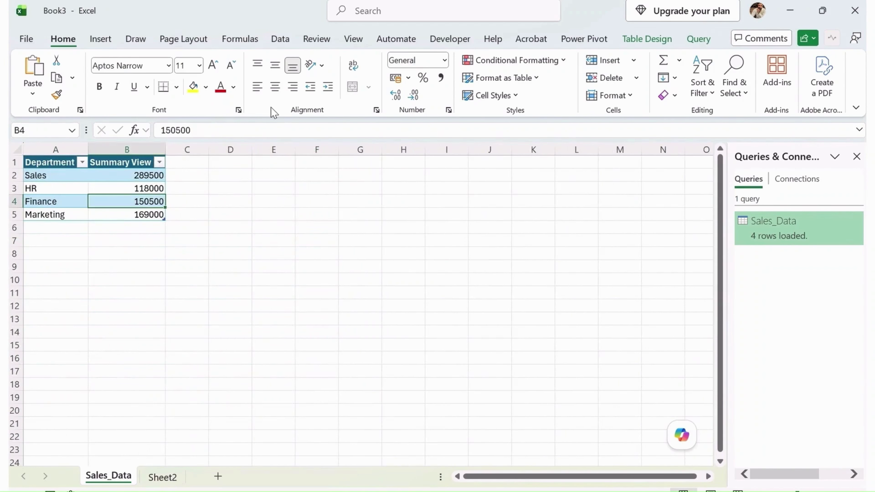
click(278, 41)
click(223, 159)
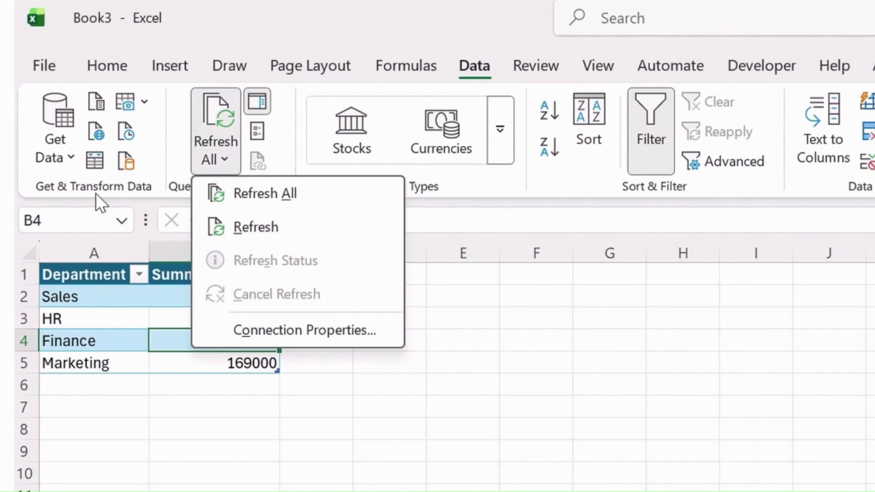
click(279, 194)
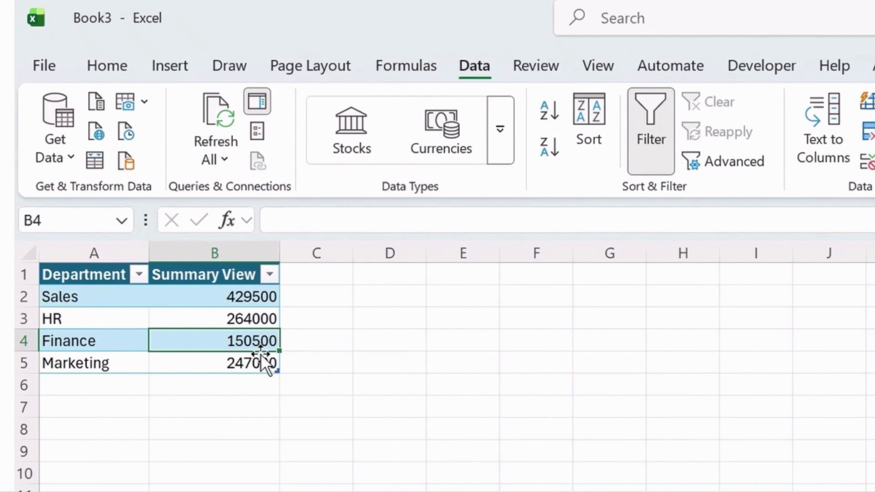